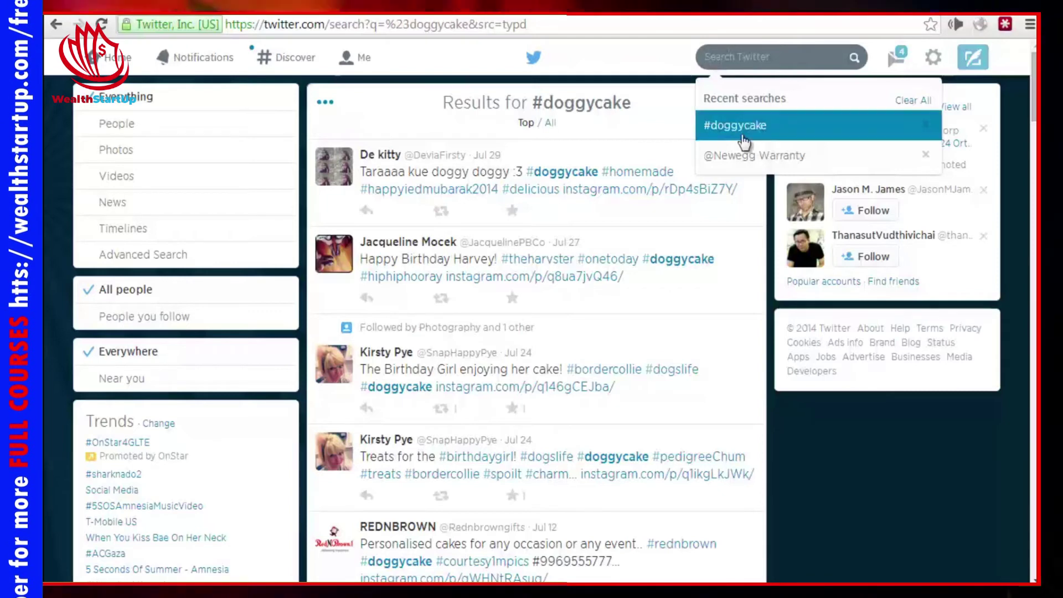
# Run the recent Twitter search for #doggycake and examine the matching tweets down to the oldest ones
pyautogui.click(735, 125)
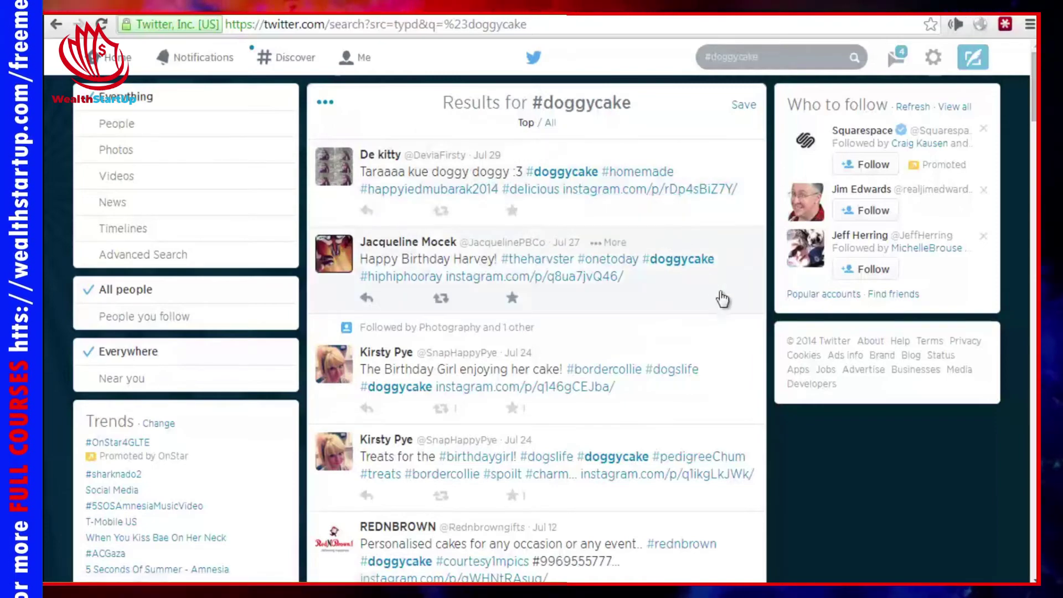
pyautogui.scroll(-10, 723, 299)
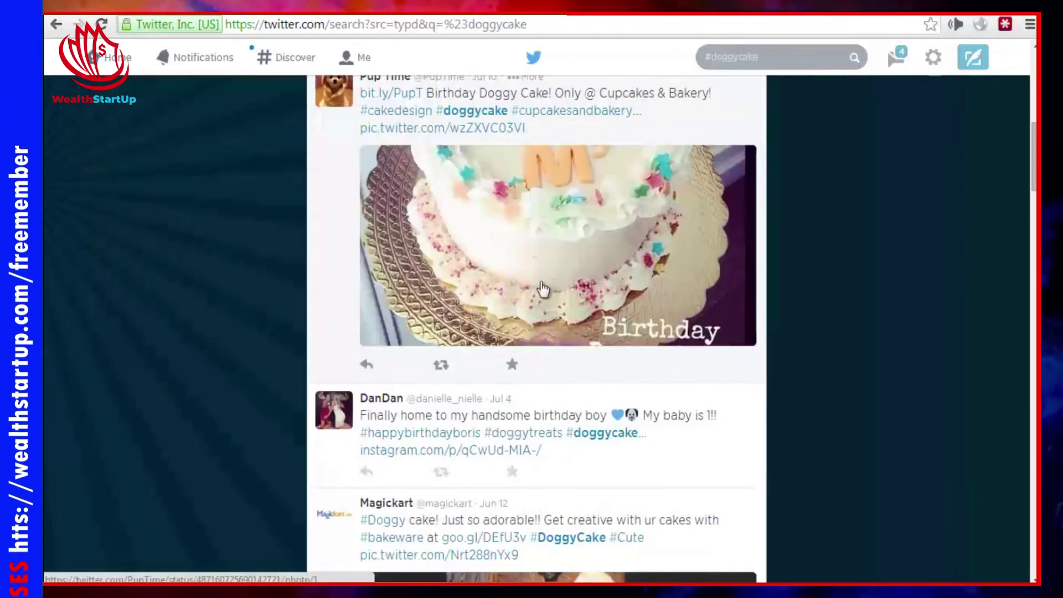
pyautogui.scroll(1, 543, 288)
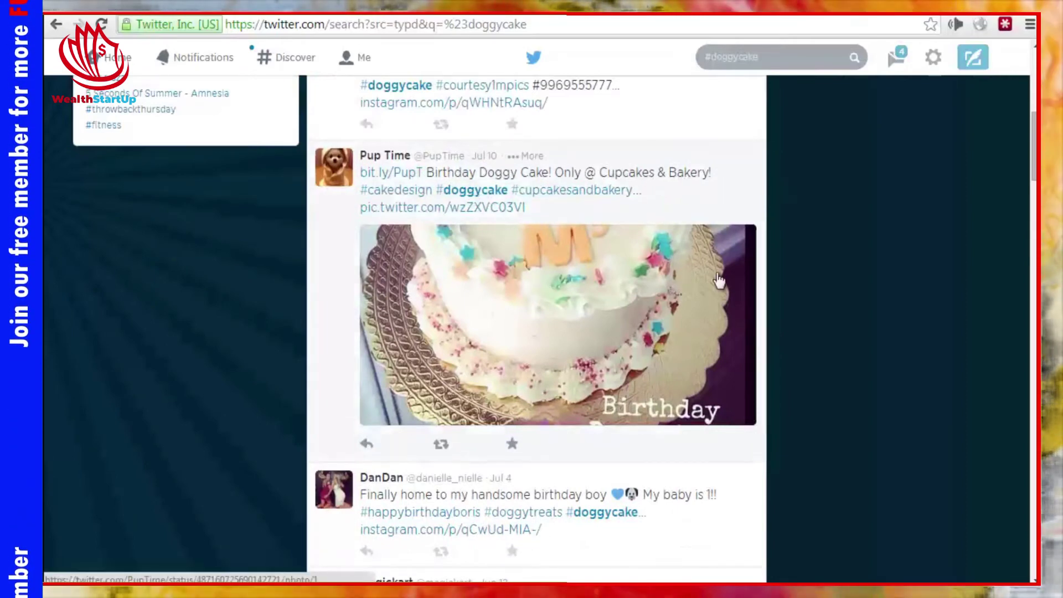
pyautogui.scroll(-5, 753, 330)
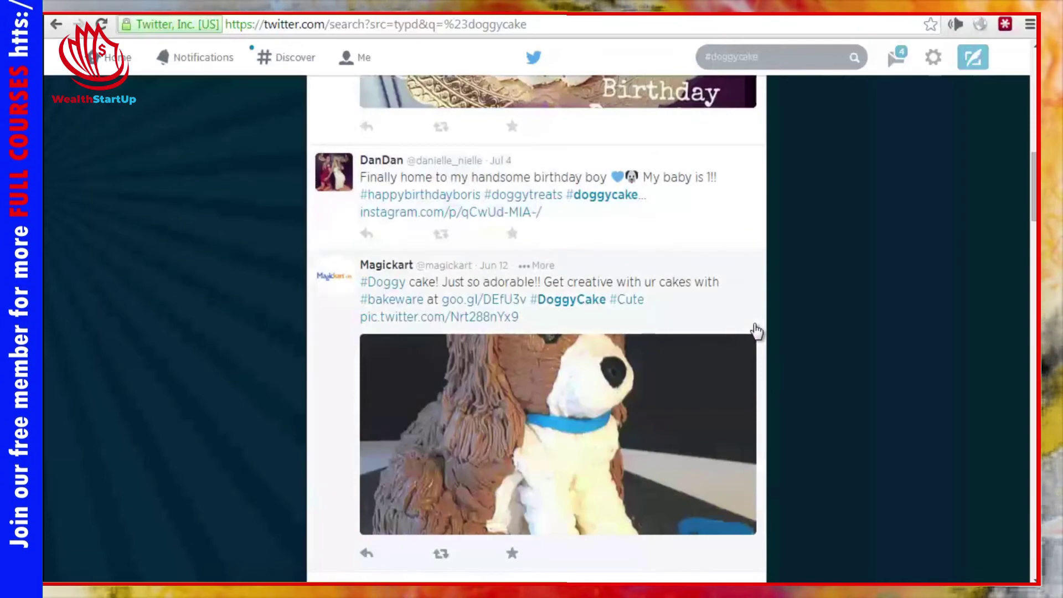
pyautogui.scroll(-8, 757, 331)
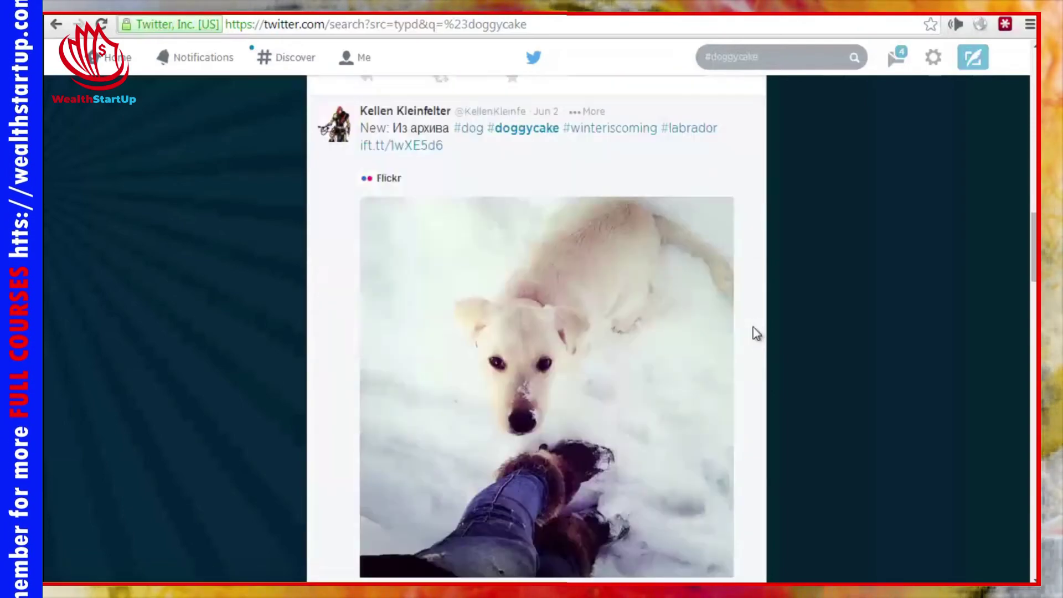
pyautogui.scroll(-11, 757, 333)
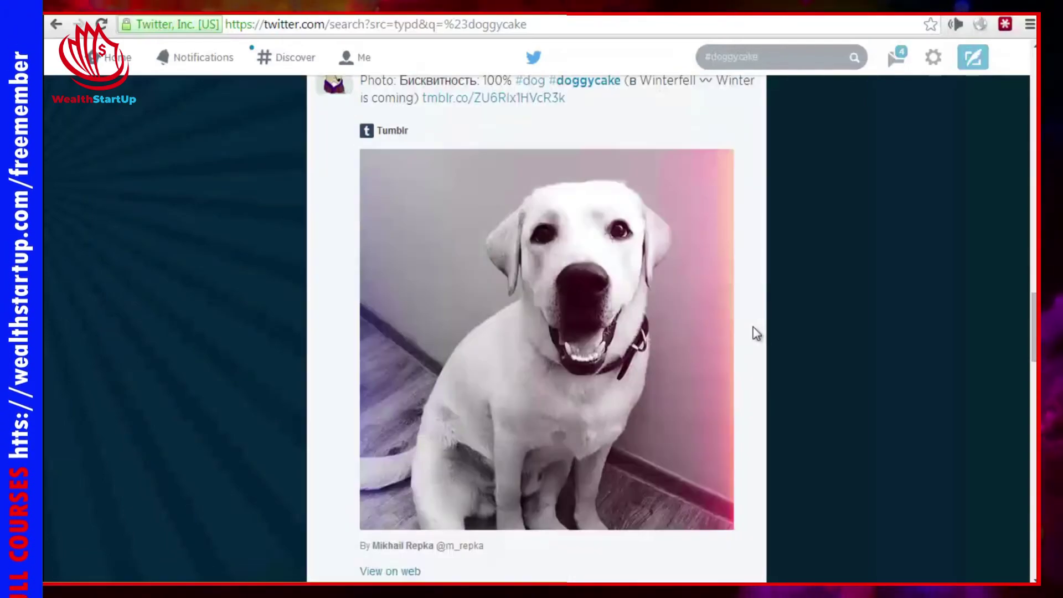
pyautogui.scroll(-16, 756, 334)
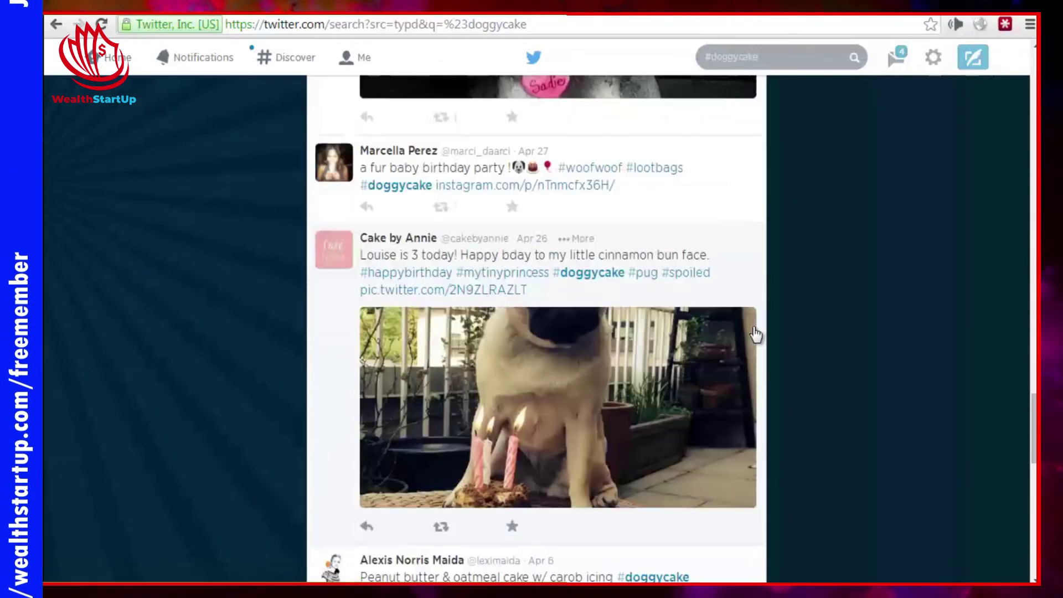
pyautogui.scroll(-1, 756, 335)
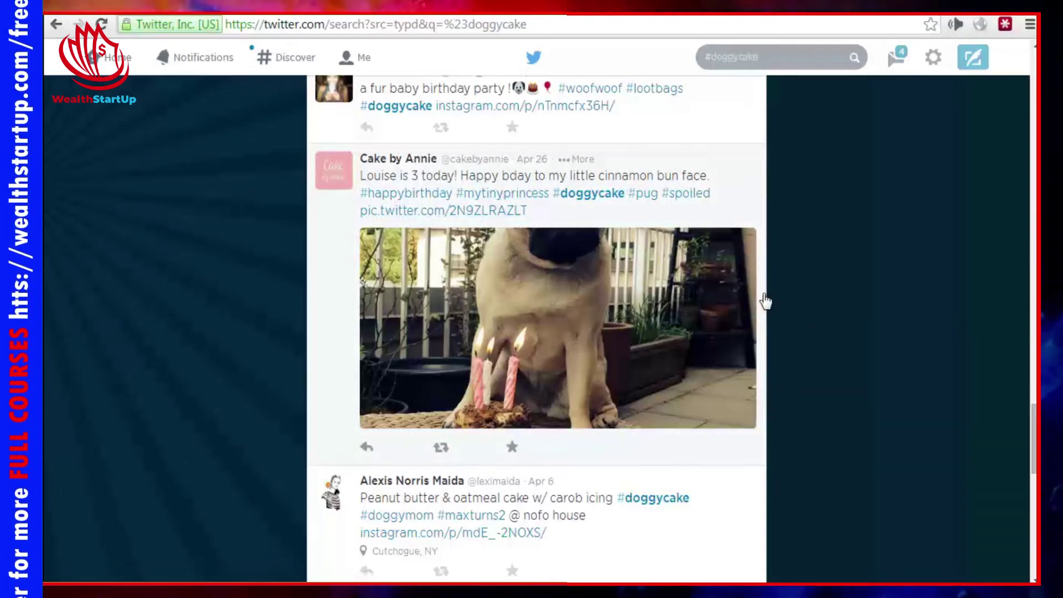
pyautogui.scroll(-7, 793, 294)
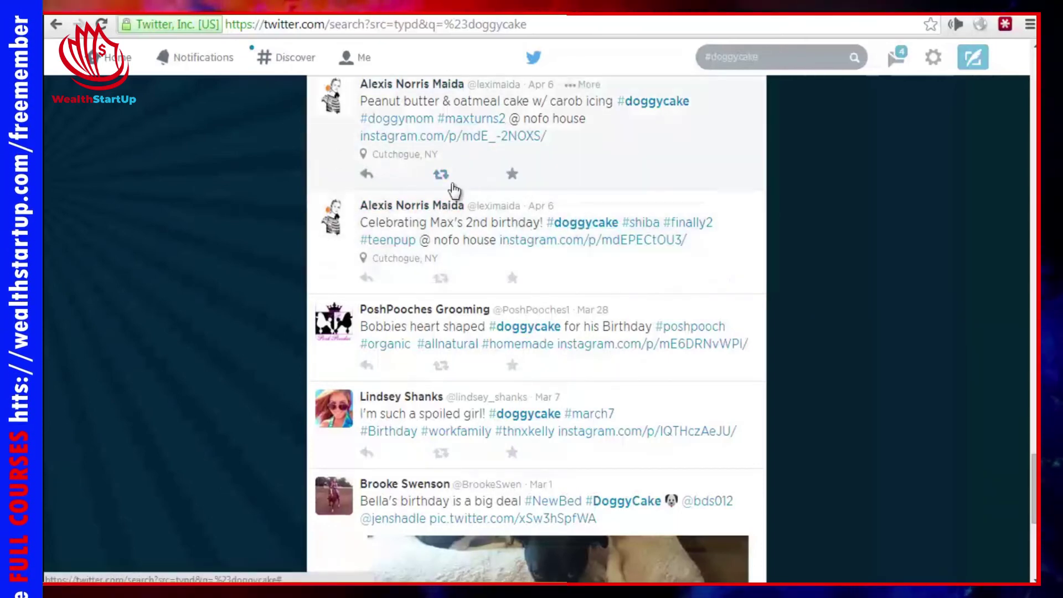
pyautogui.scroll(-3, 776, 337)
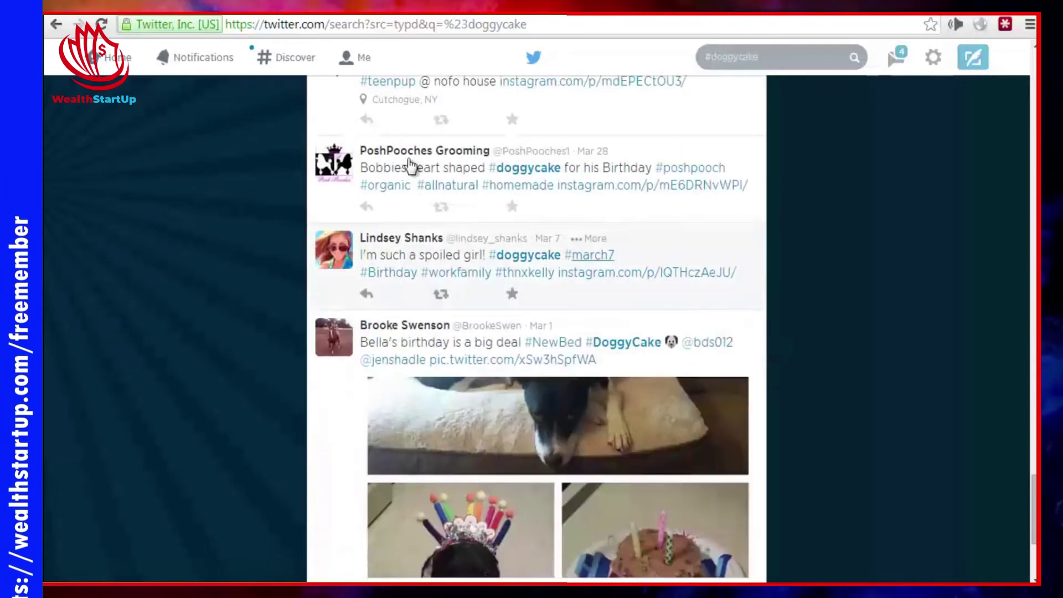
pyautogui.scroll(-2, 340, 266)
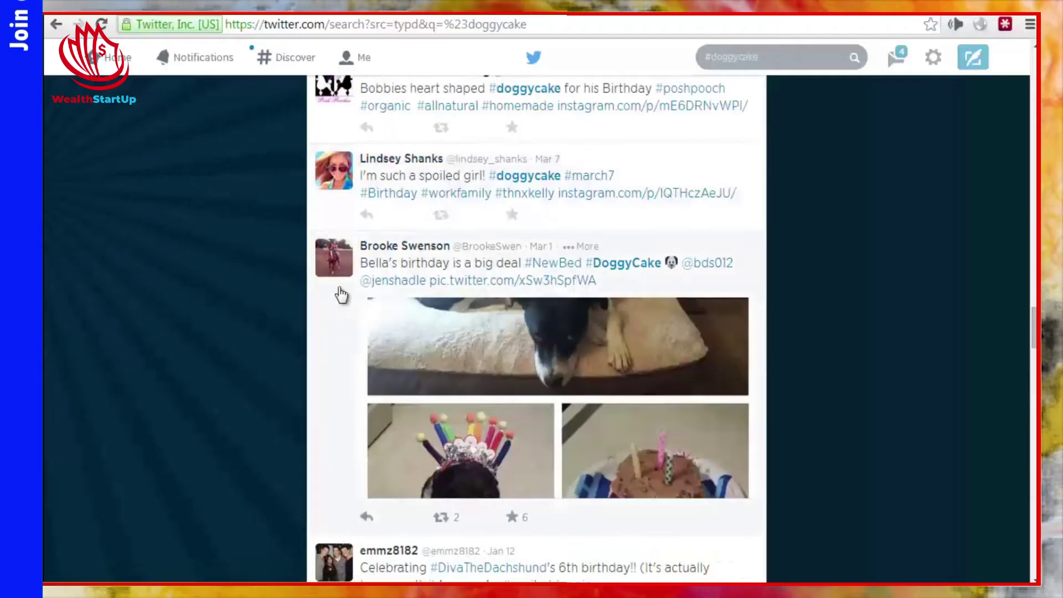
pyautogui.scroll(-4, 342, 302)
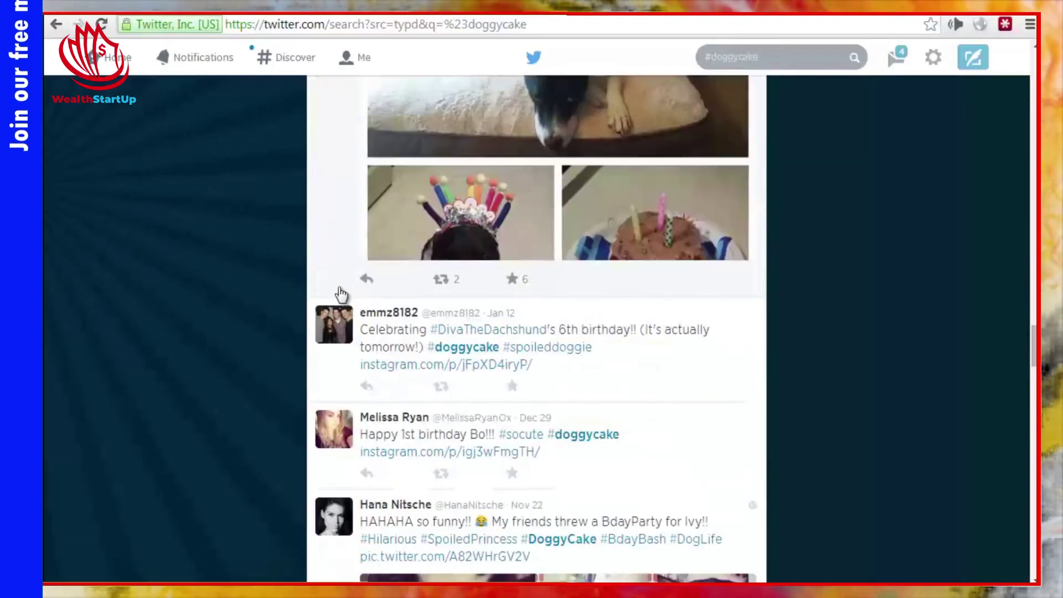
pyautogui.scroll(-3, 338, 333)
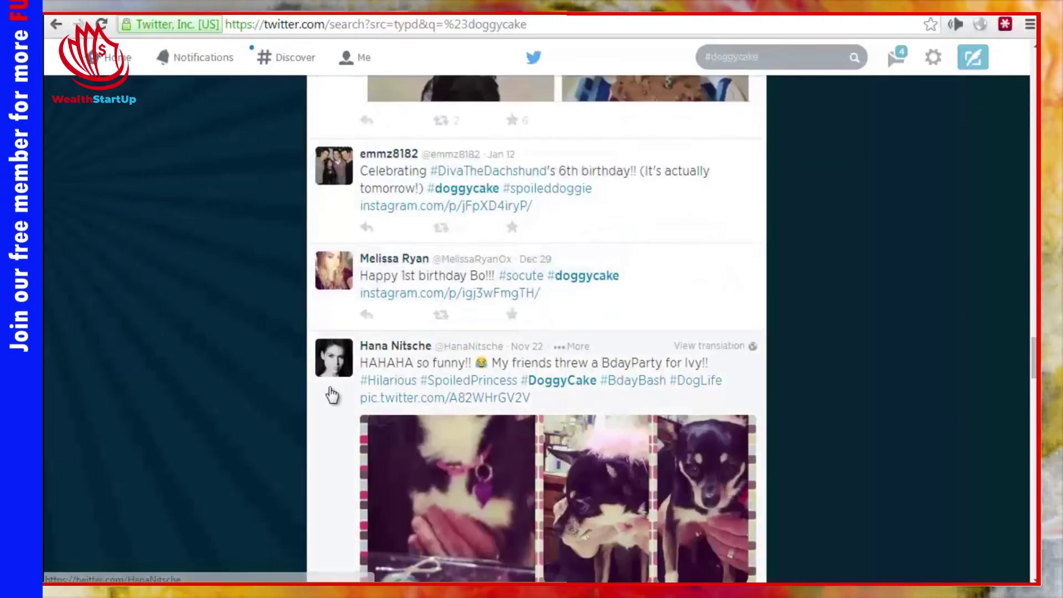
pyautogui.scroll(-15, 333, 387)
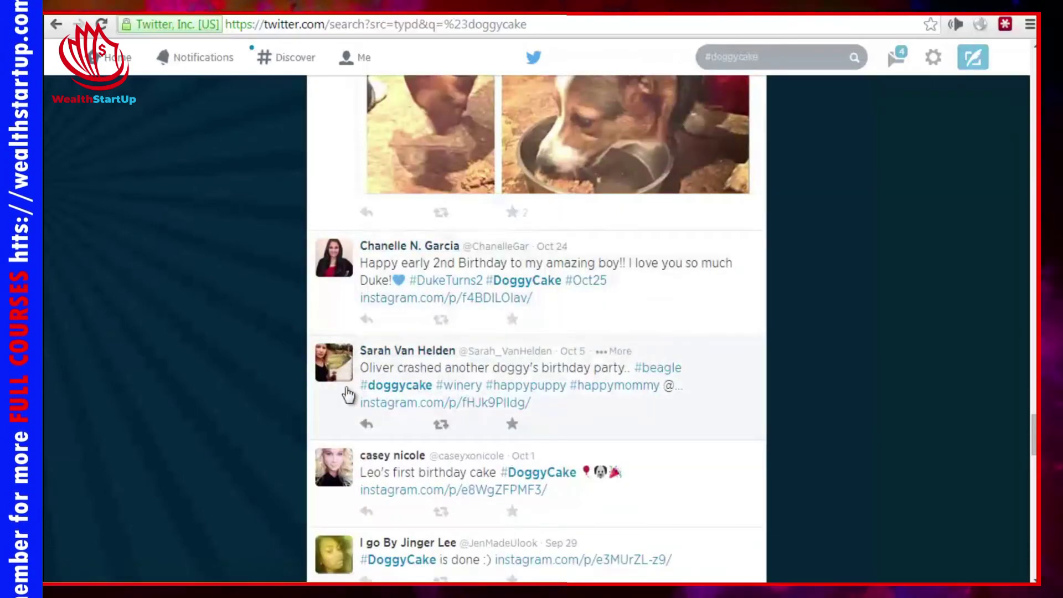
pyautogui.scroll(-12, 346, 396)
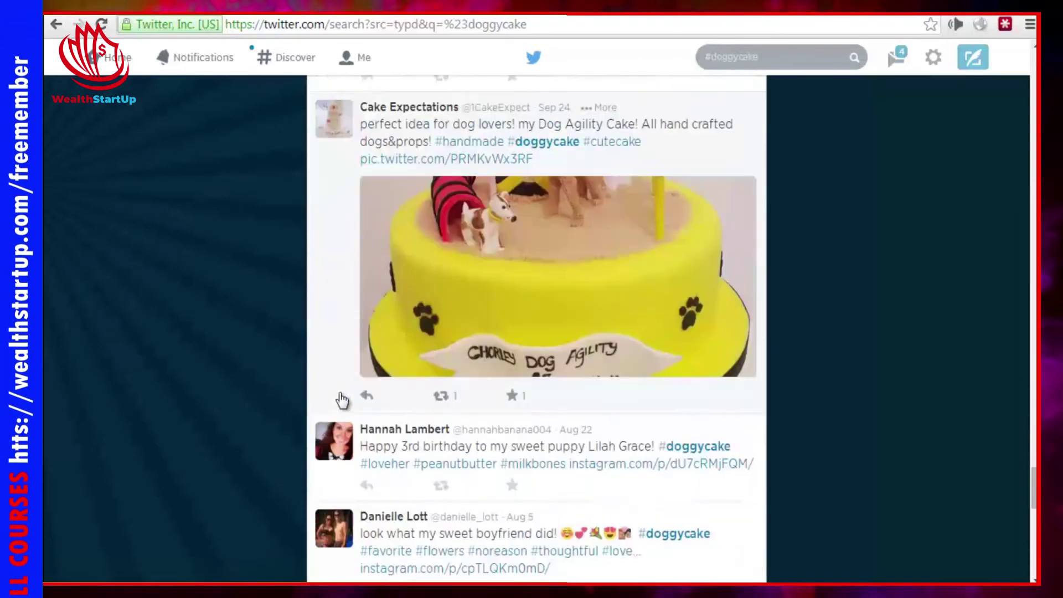
pyautogui.scroll(-15, 791, 288)
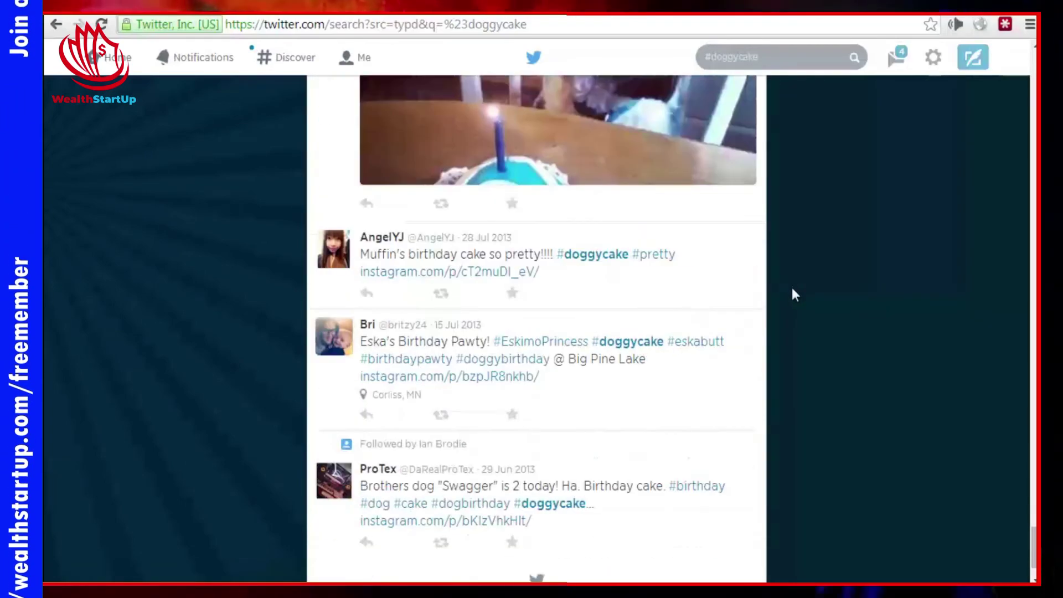
pyautogui.scroll(-5, 792, 281)
# Return to the newest #doggycake tweets and review the birthday and cake photo posts from June and July
pyautogui.scroll(20, 793, 278)
pyautogui.scroll(-20, 798, 277)
pyautogui.scroll(20, 813, 272)
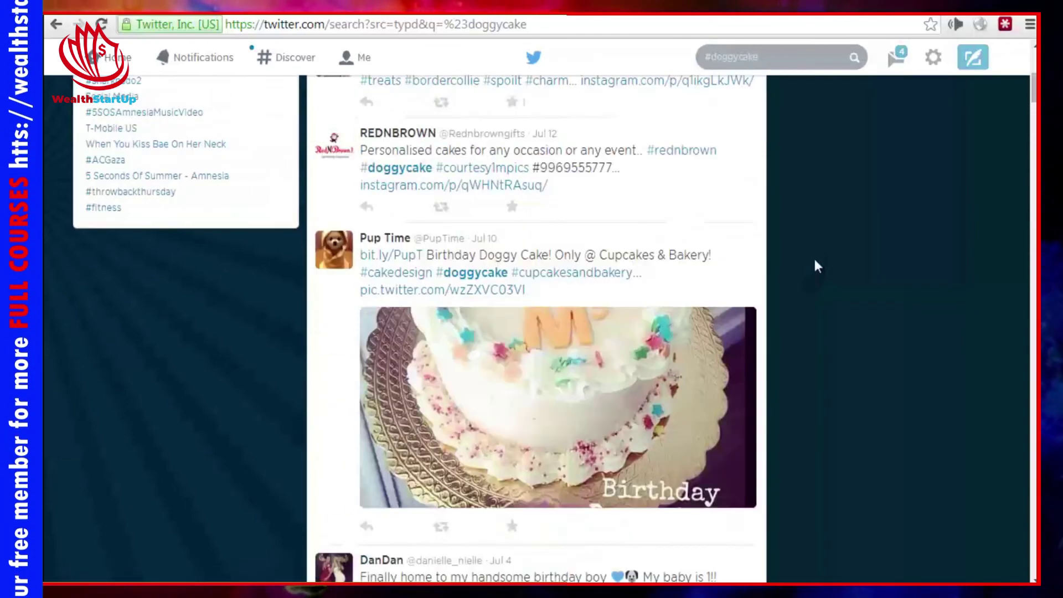
pyautogui.scroll(5, 817, 266)
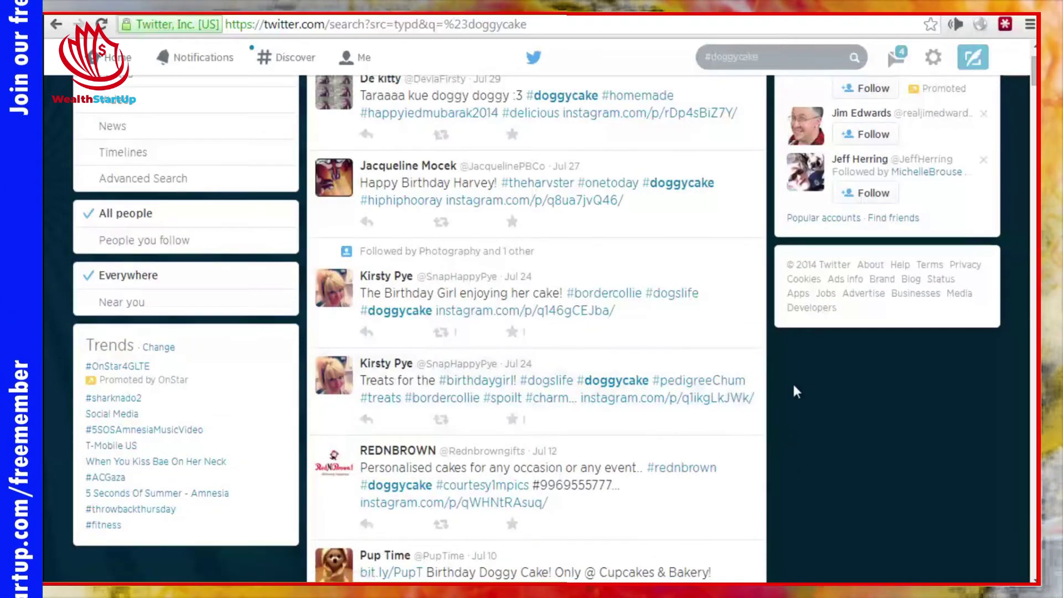
pyautogui.scroll(1, 796, 392)
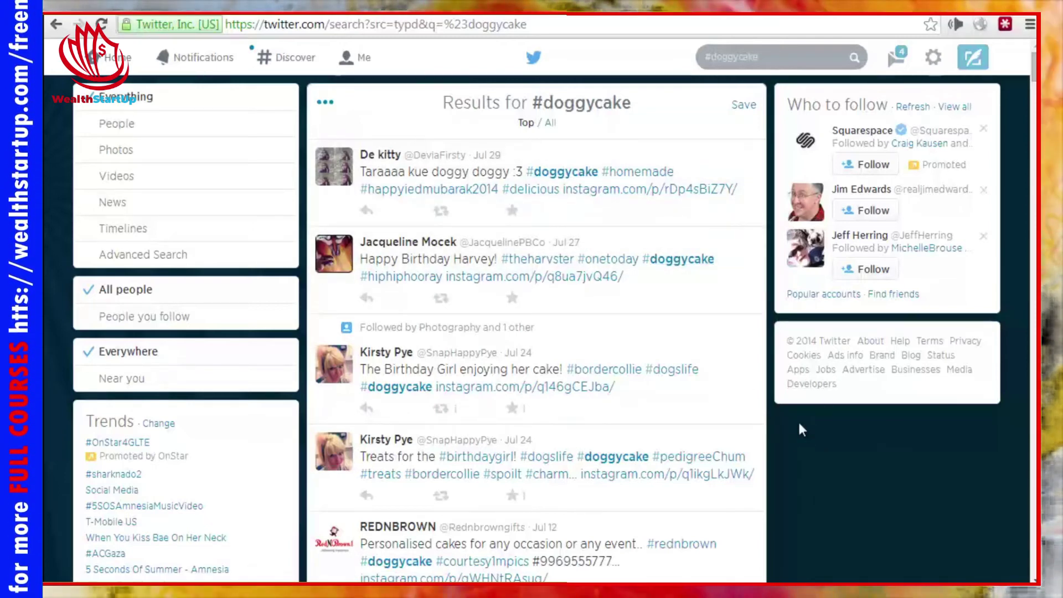
pyautogui.scroll(-4, 798, 420)
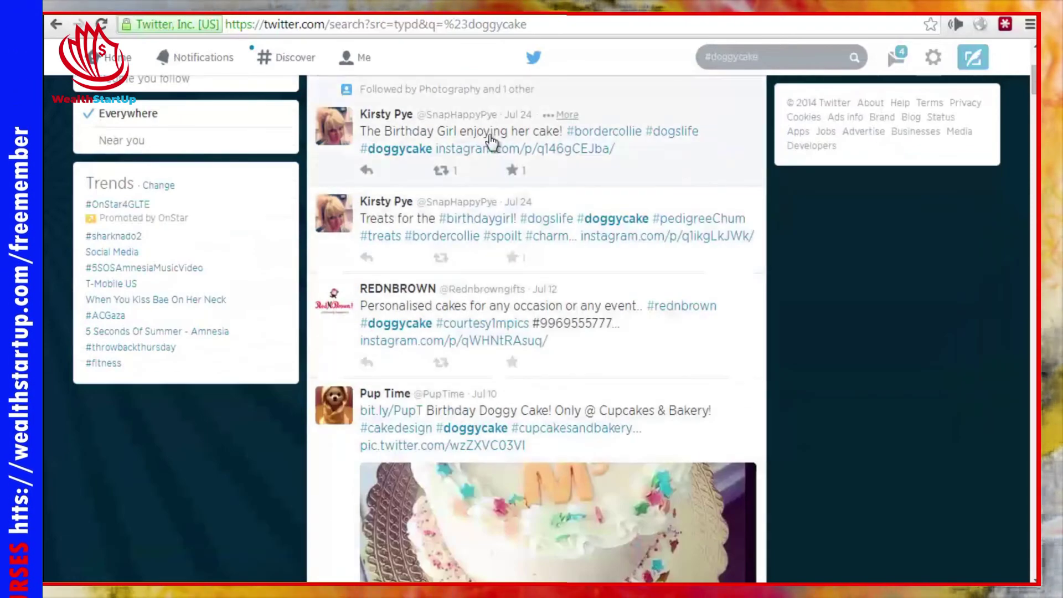
pyautogui.scroll(-4, 584, 360)
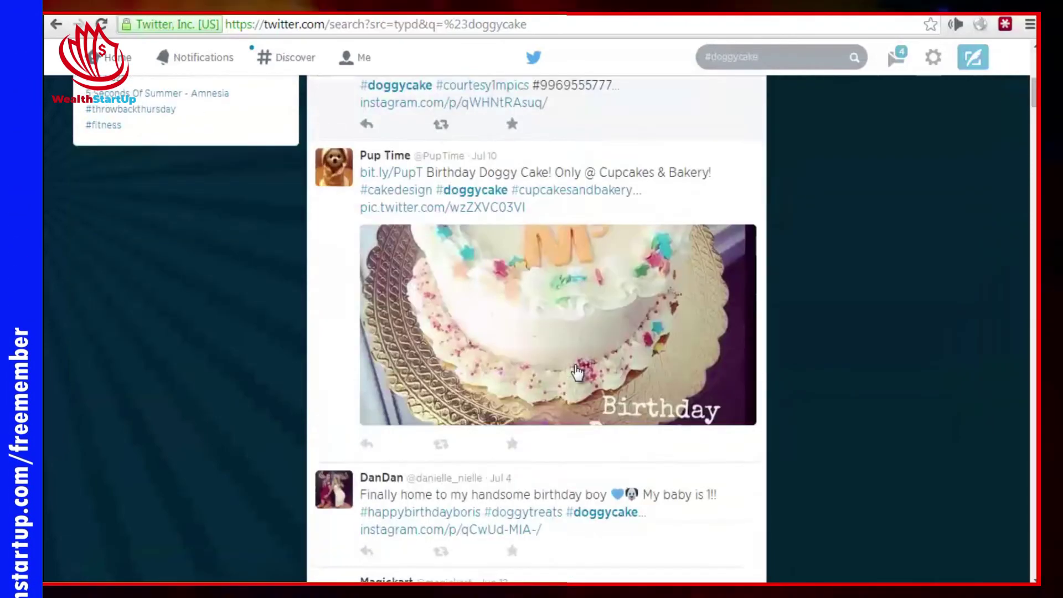
pyautogui.scroll(-10, 576, 372)
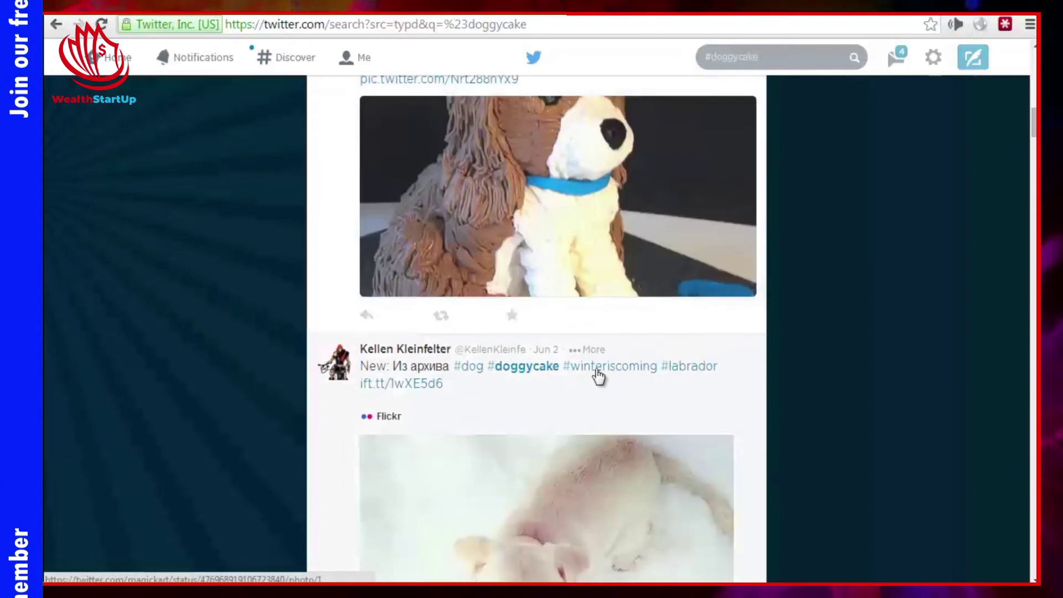
pyautogui.scroll(-8, 575, 390)
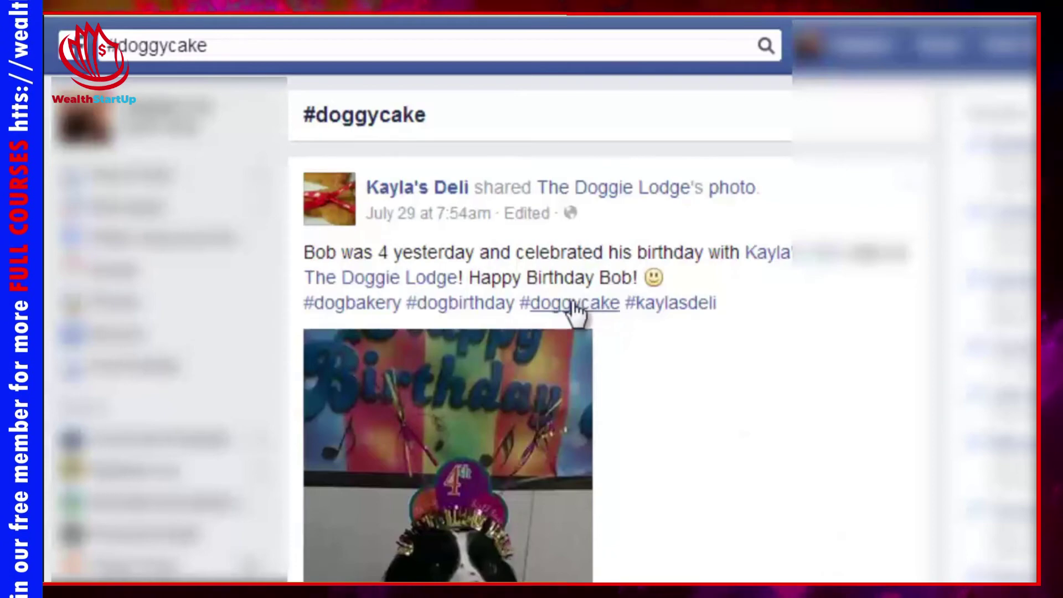
# Switch to the Facebook results for #doggycake and review the dog birthday post shared by Kayla's Deli
pyautogui.scroll(-12, 743, 463)
pyautogui.scroll(9, 747, 468)
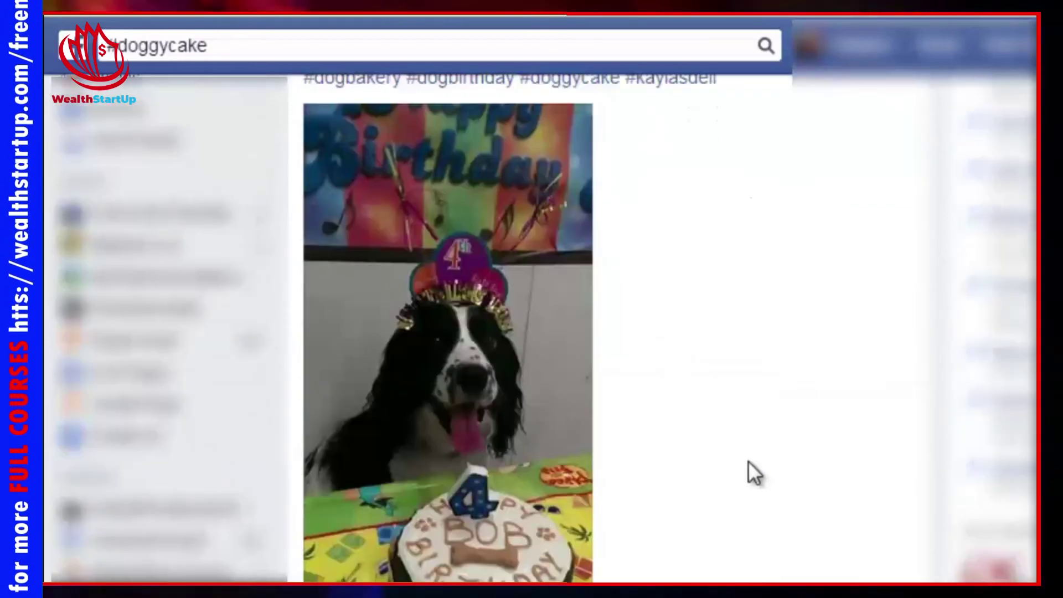
pyautogui.scroll(4, 759, 465)
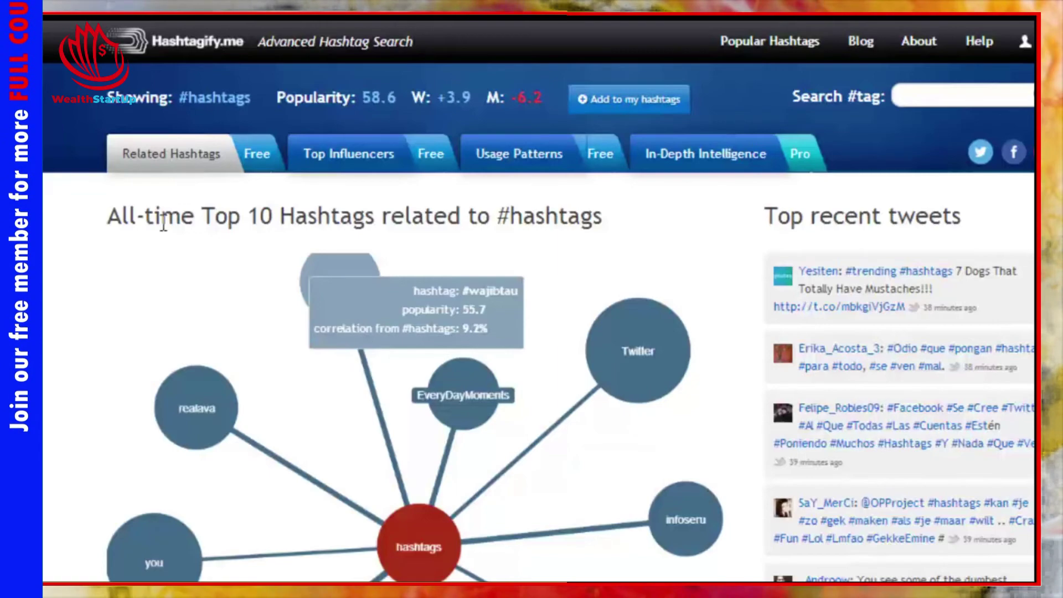
# Switch to Hashtagify.me and examine the graph of the all-time top 10 hashtags related to #hashtags
pyautogui.moveTo(109, 216); pyautogui.dragTo(627, 221)
pyautogui.click(644, 234)
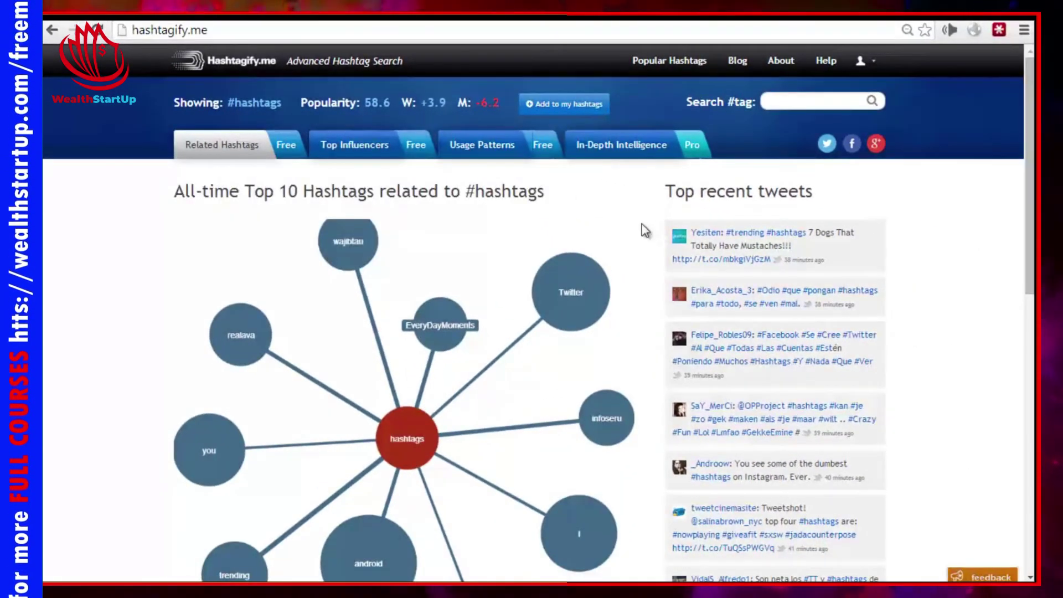
pyautogui.moveTo(445, 335)
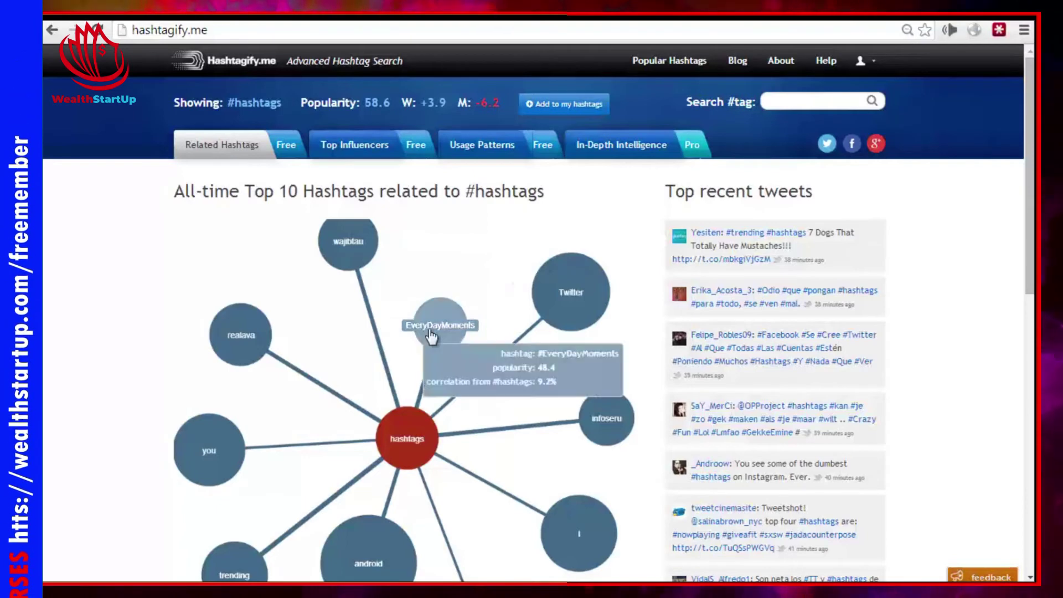
pyautogui.moveTo(213, 511)
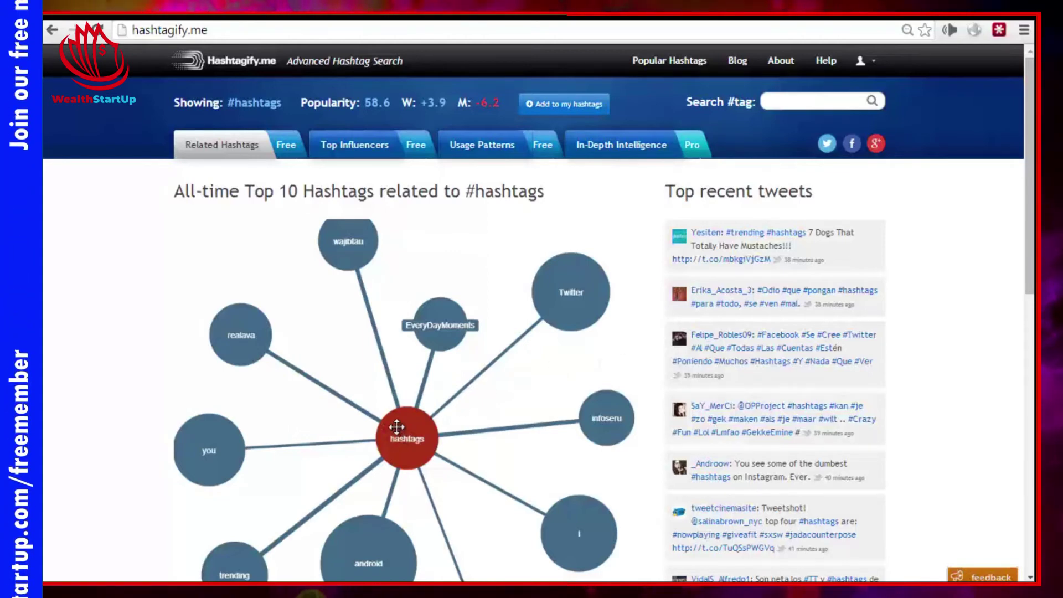
pyautogui.moveTo(483, 540)
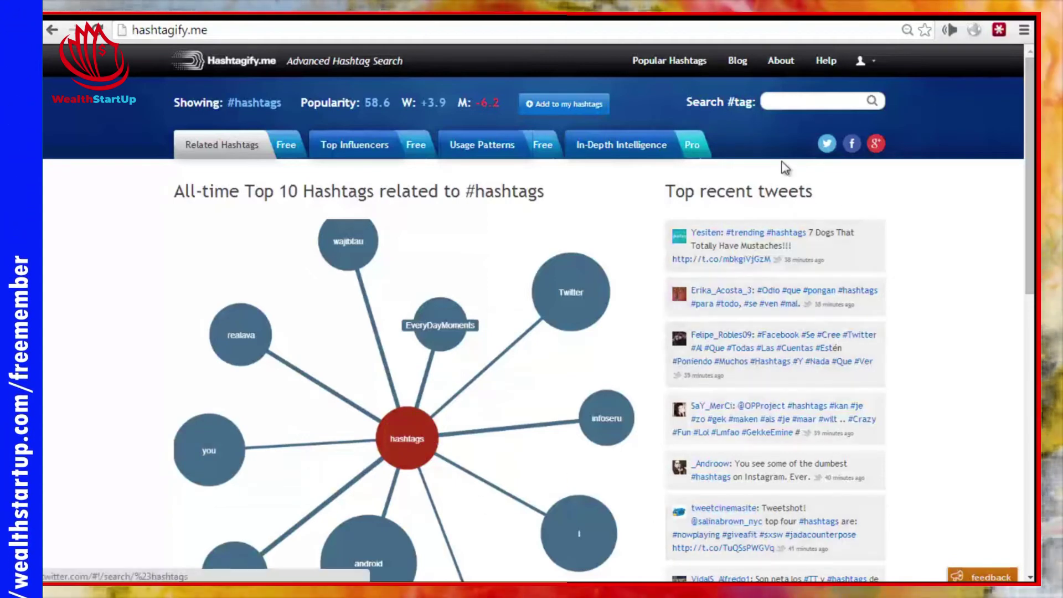
# Search Hashtagify for #doggycake and examine the graph of its related hashtags
pyautogui.click(831, 102)
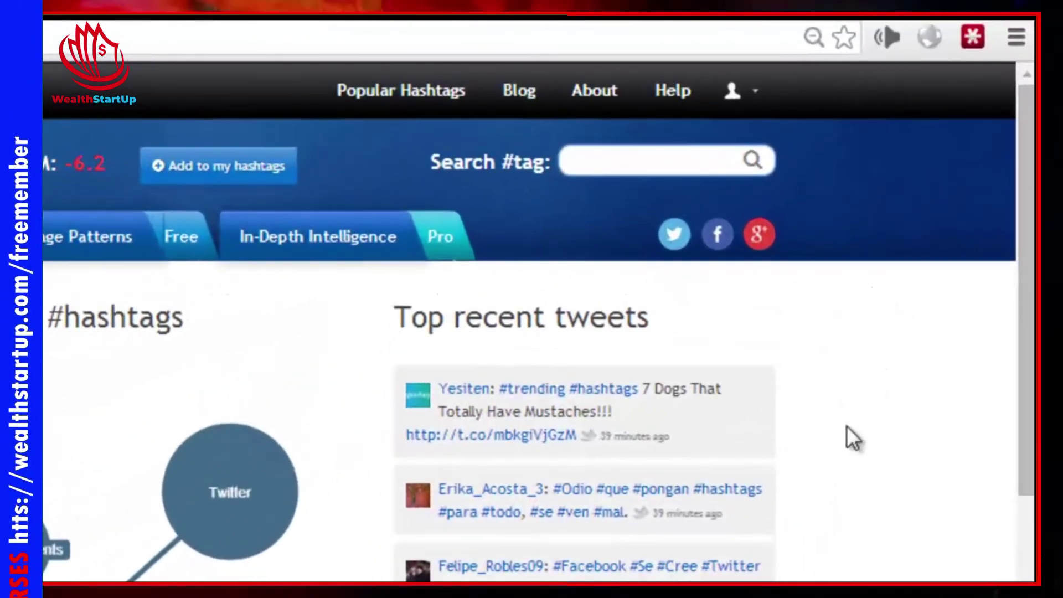
pyautogui.write('#doggycake')
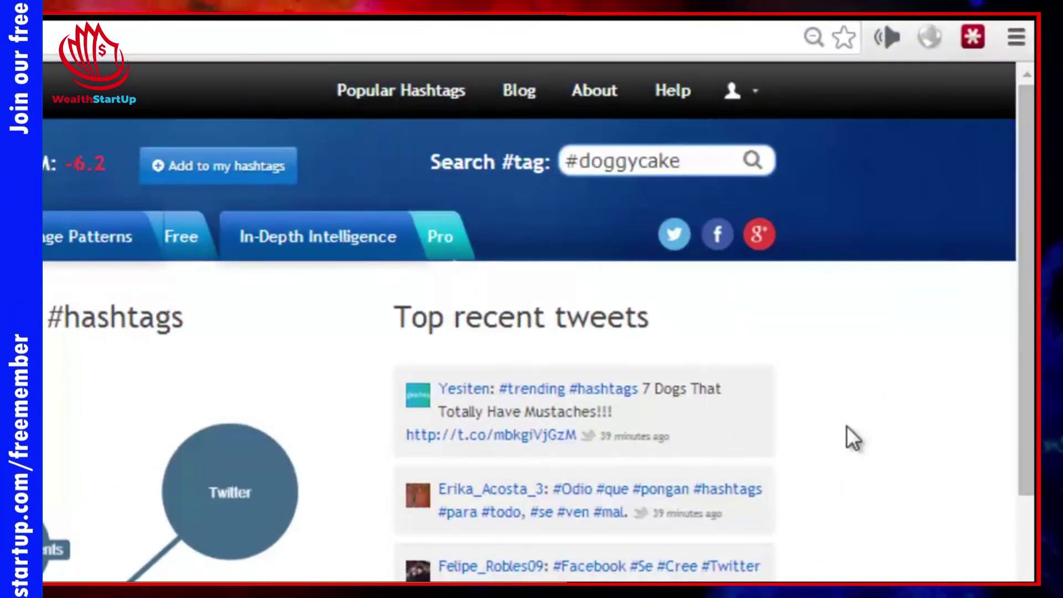
pyautogui.press('Return')
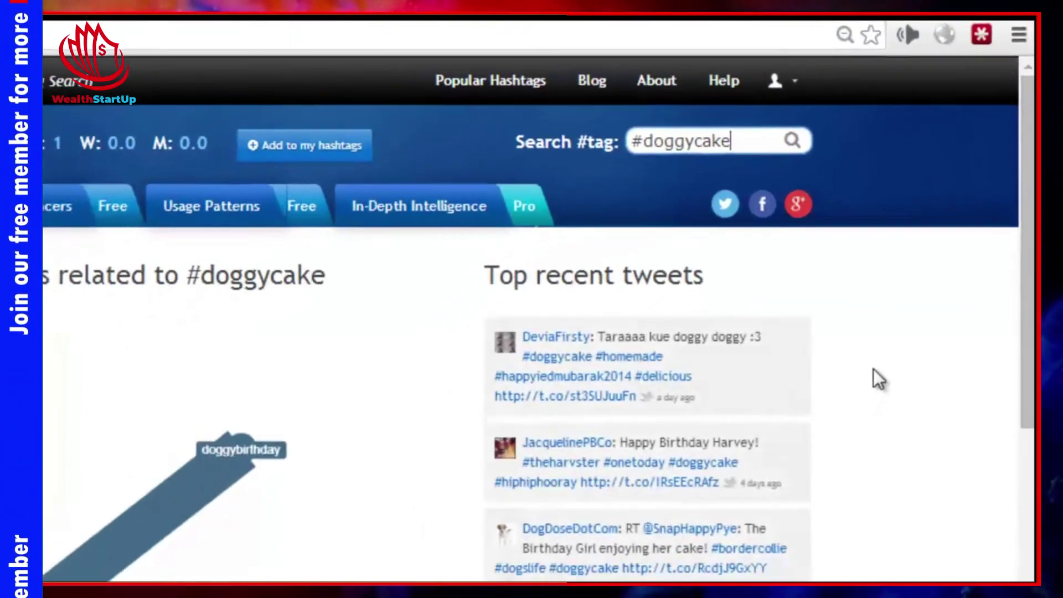
pyautogui.scroll(-1, 1028, 250)
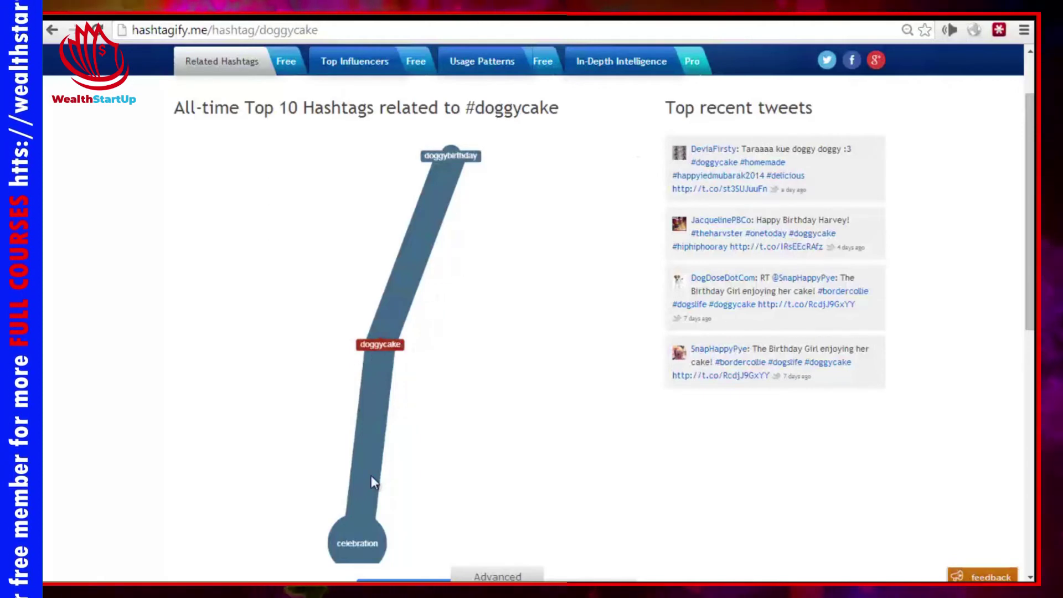
pyautogui.moveTo(360, 551)
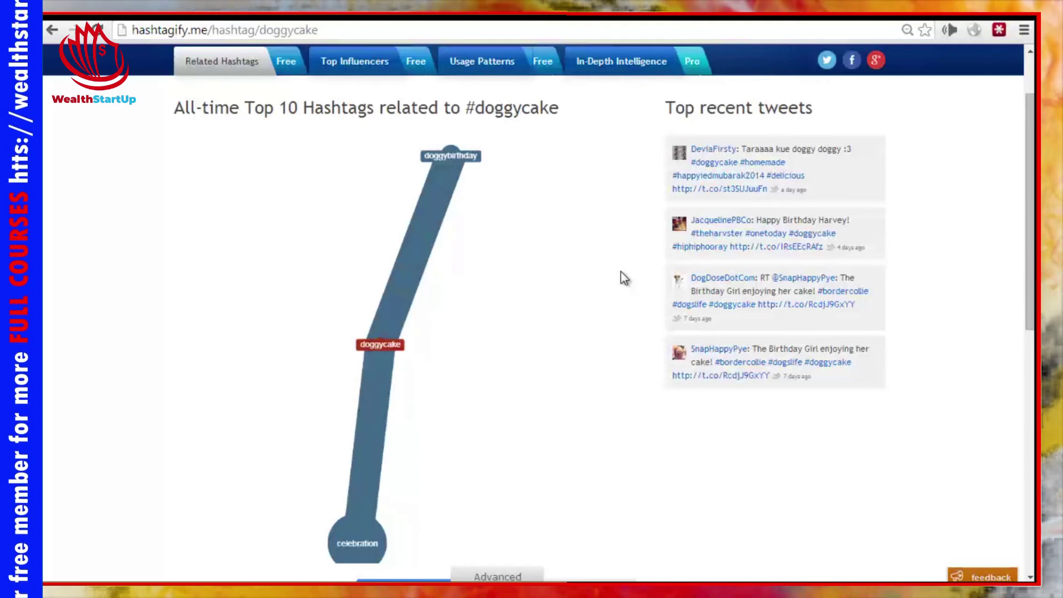
# Search Hashtagify for #wordpresstheme and bring the graph of its related hashtags into view
pyautogui.scroll(2, 620, 271)
pyautogui.moveTo(833, 95); pyautogui.dragTo(777, 89)
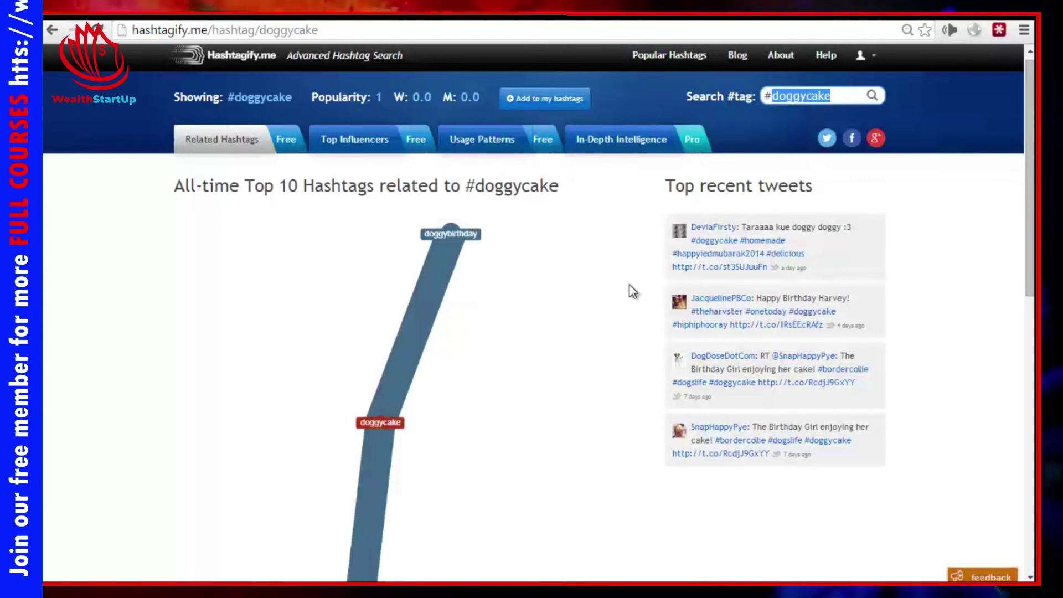
pyautogui.write('wordpr')
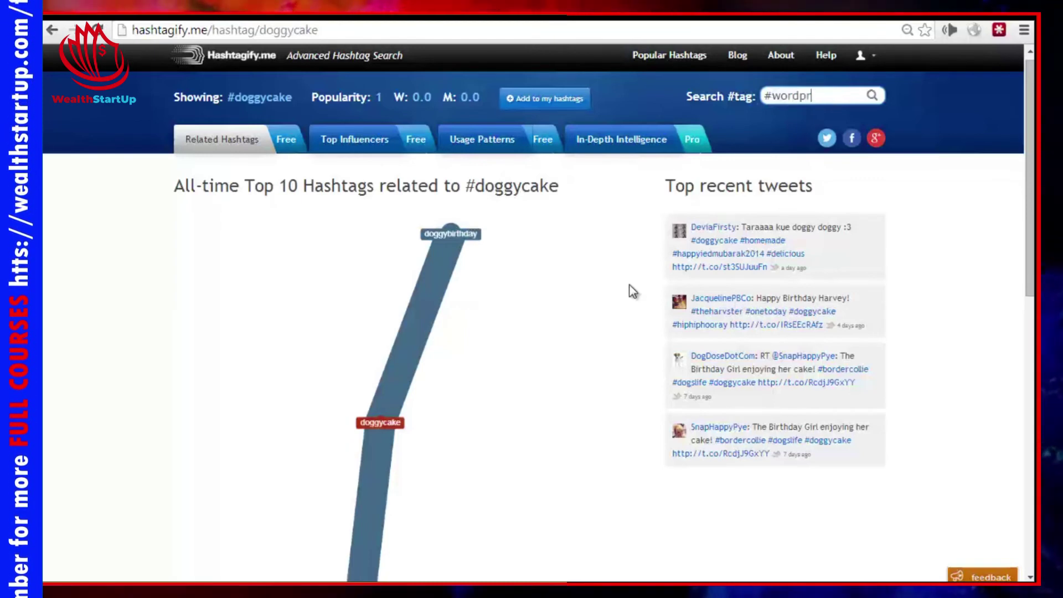
pyautogui.write('esstheme')
pyautogui.press('Return')
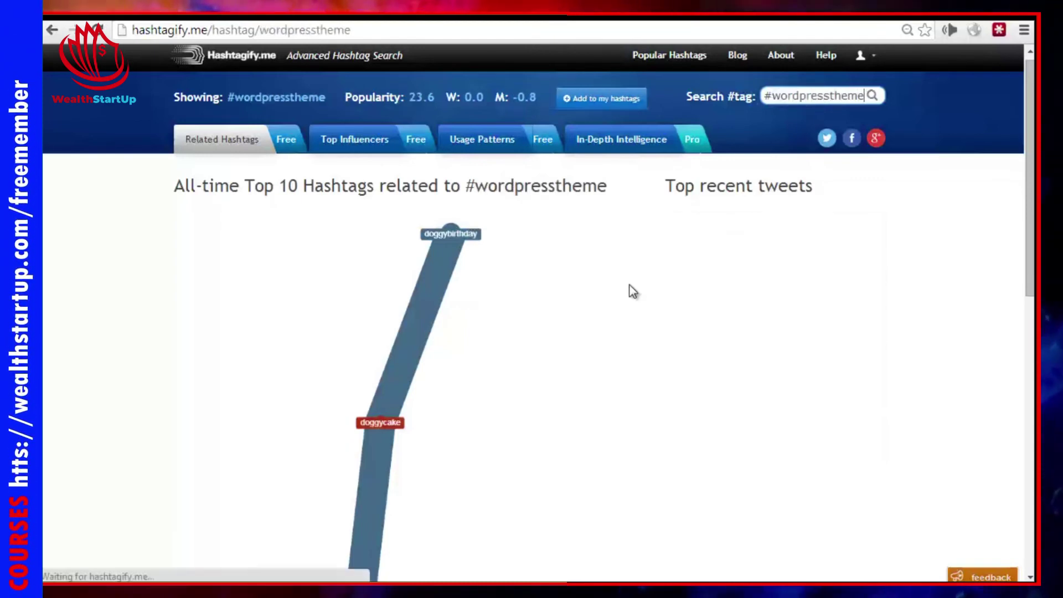
pyautogui.scroll(-1, 633, 290)
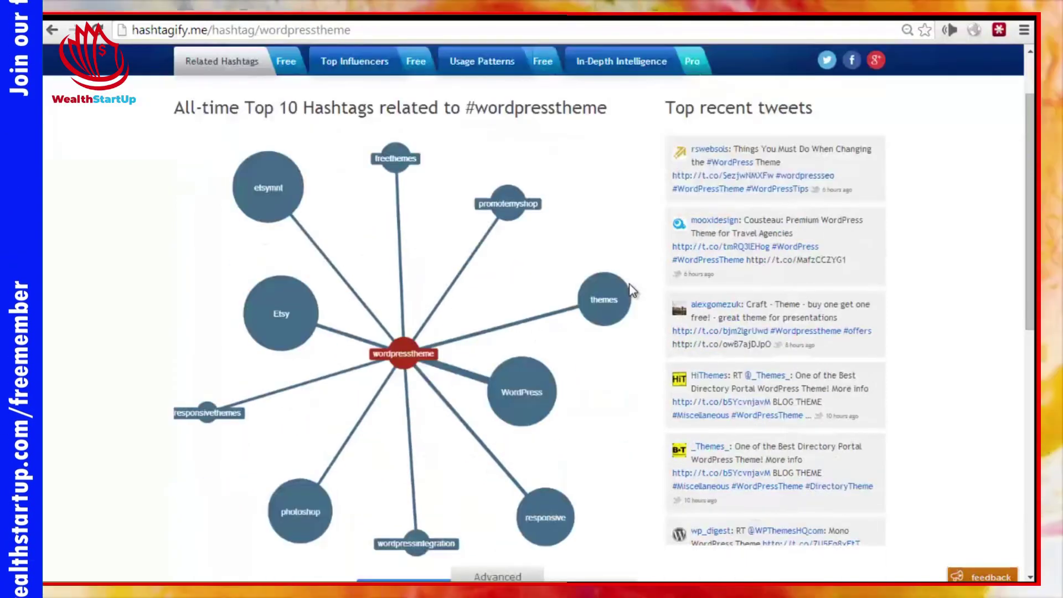
pyautogui.scroll(-1, 633, 291)
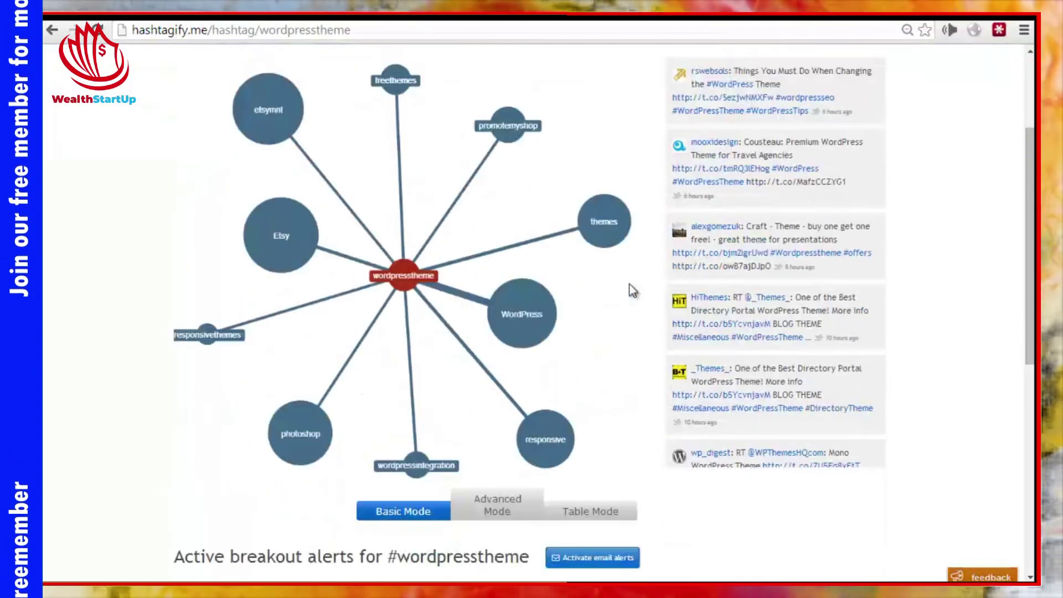
# Examine the popularity and correlation of hashtags related to #wordpresstheme, including #promotemyshop, #responsivethemes, #photoshop and #WordPress
pyautogui.moveTo(609, 239)
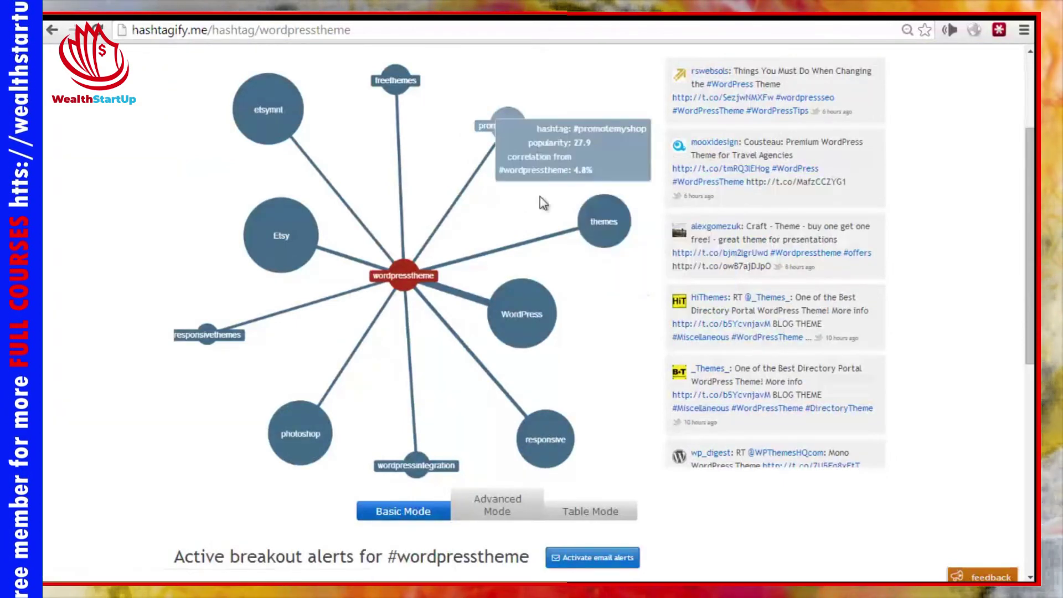
pyautogui.moveTo(522, 311)
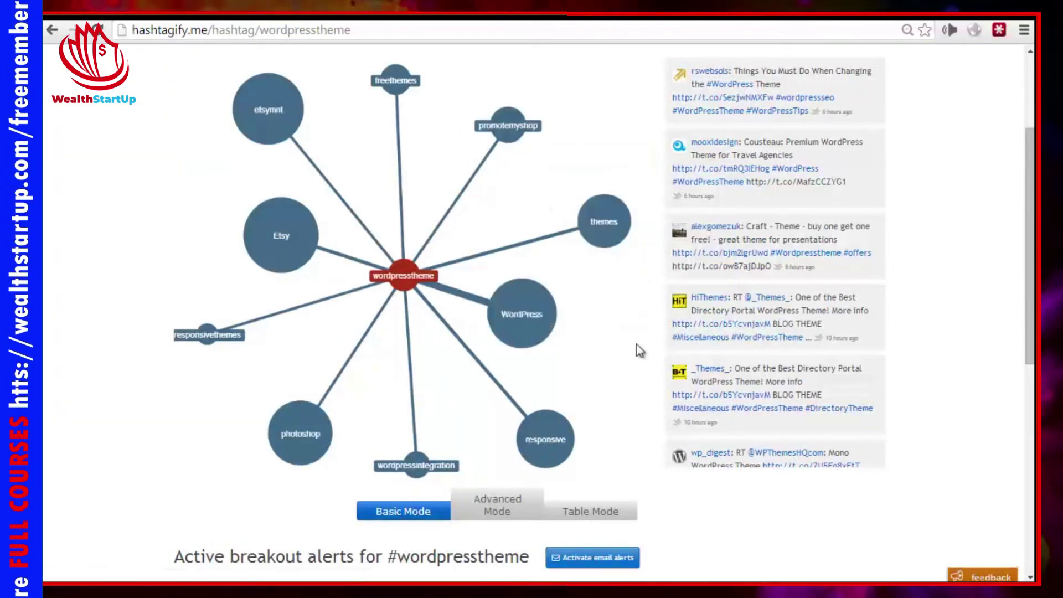
pyautogui.moveTo(511, 329)
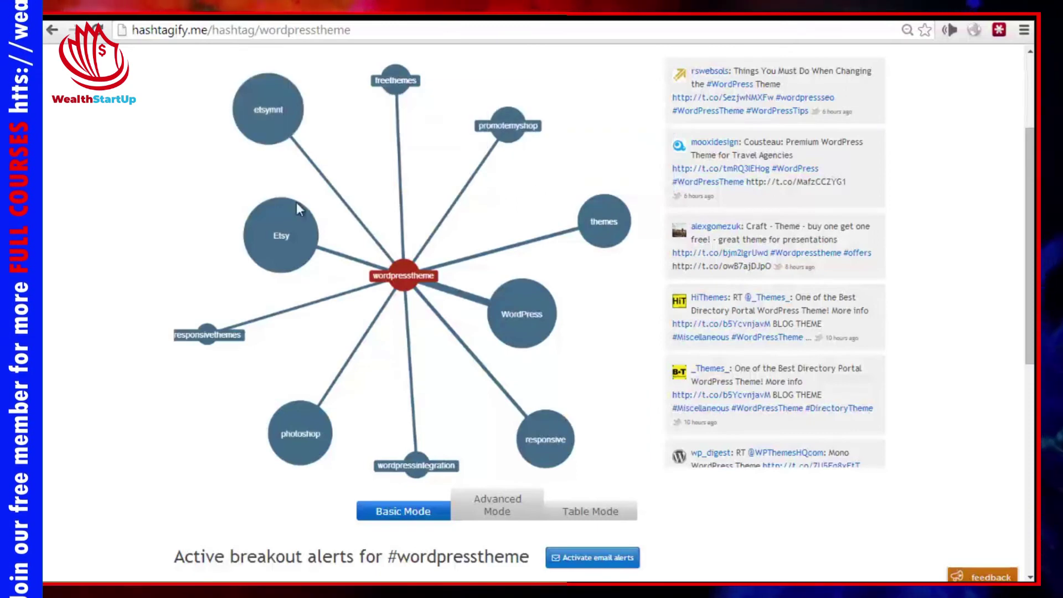
pyautogui.moveTo(201, 339)
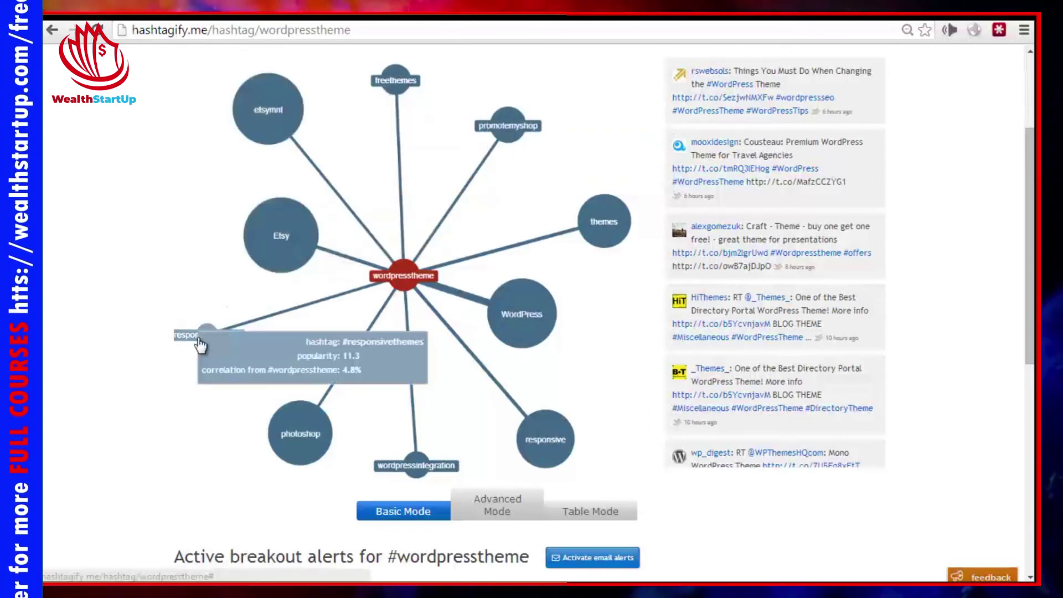
pyautogui.moveTo(319, 438)
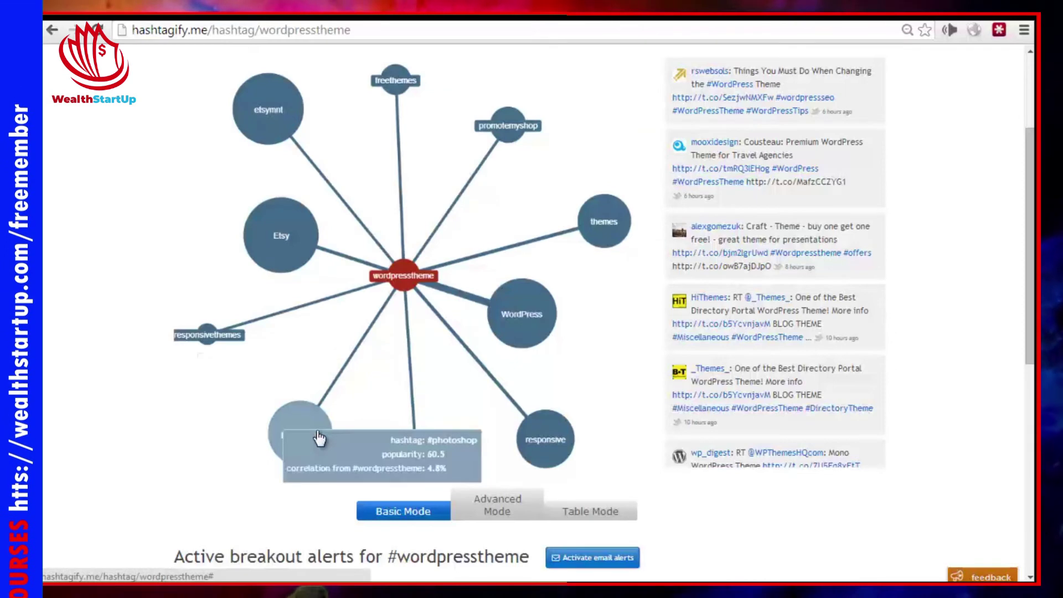
pyautogui.moveTo(266, 557); pyautogui.dragTo(611, 431)
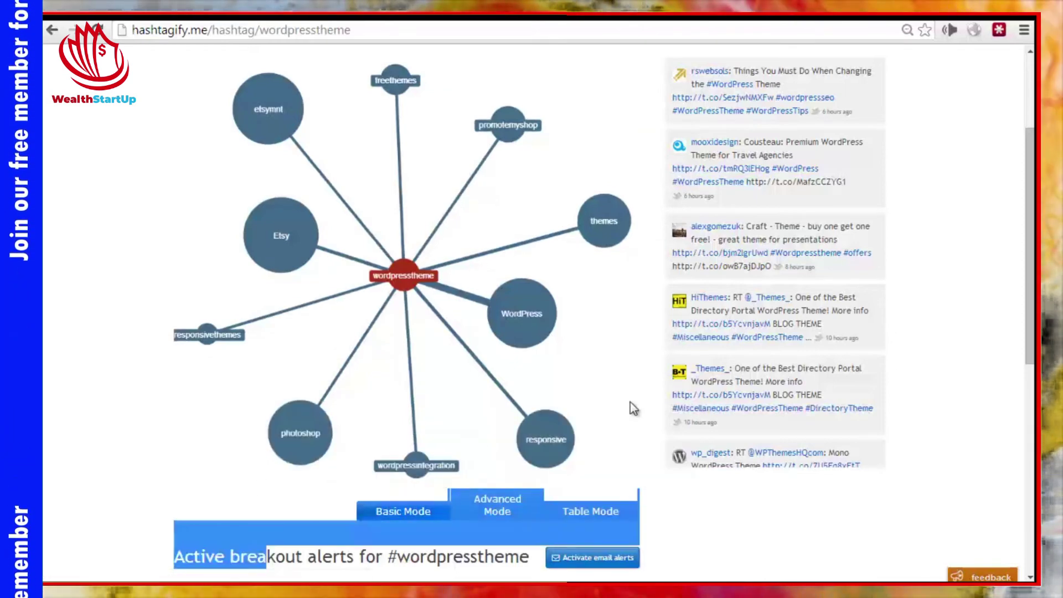
pyautogui.click(658, 414)
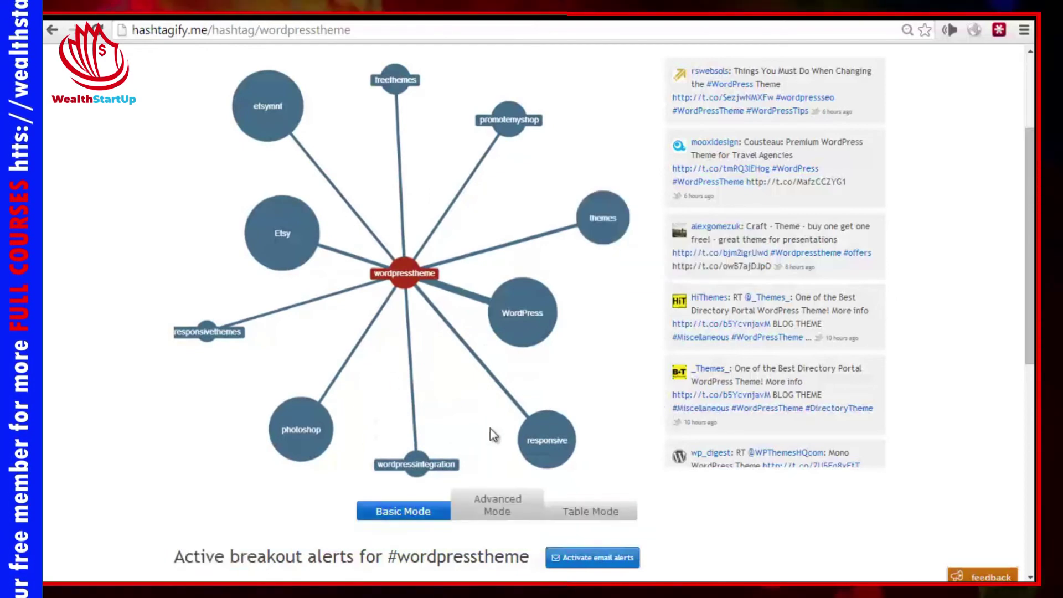
pyautogui.moveTo(537, 438)
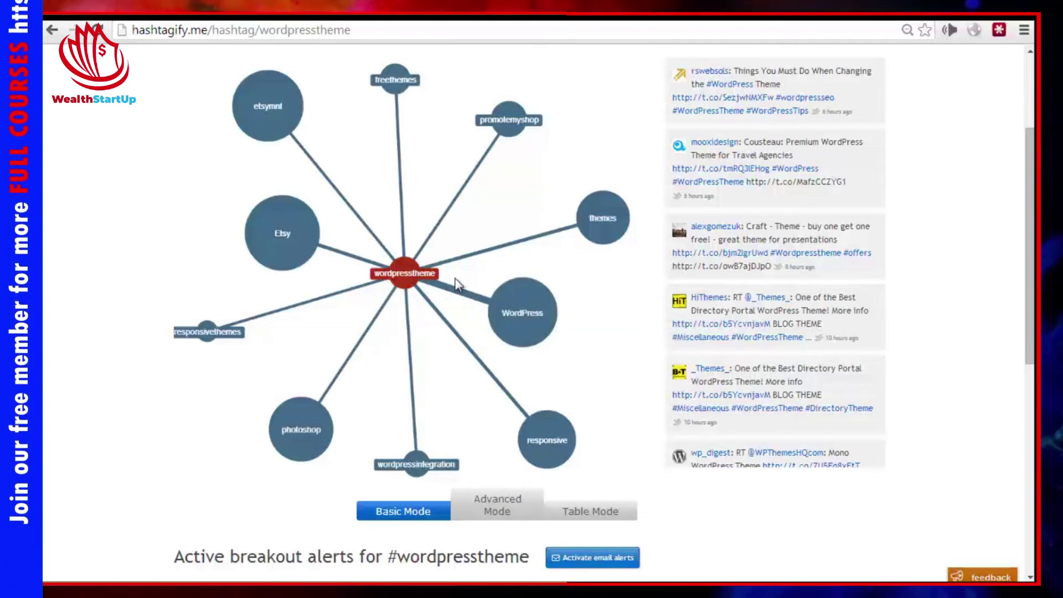
pyautogui.moveTo(600, 226)
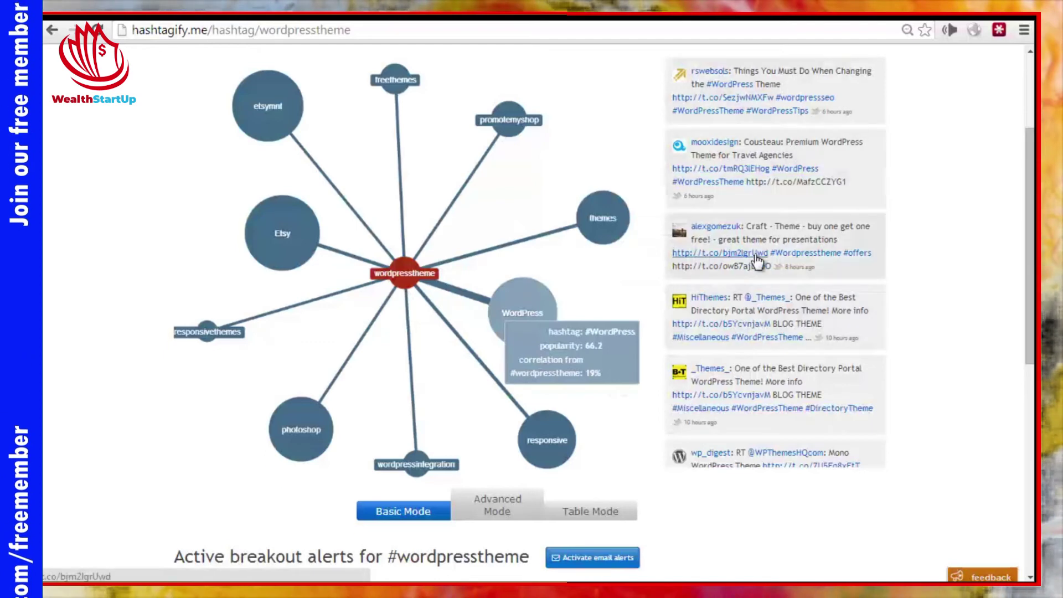
# Review the overall #wordpresstheme statistics and recent tweets, and inspect related hashtags such as #responsive and #themes
pyautogui.scroll(2, 758, 261)
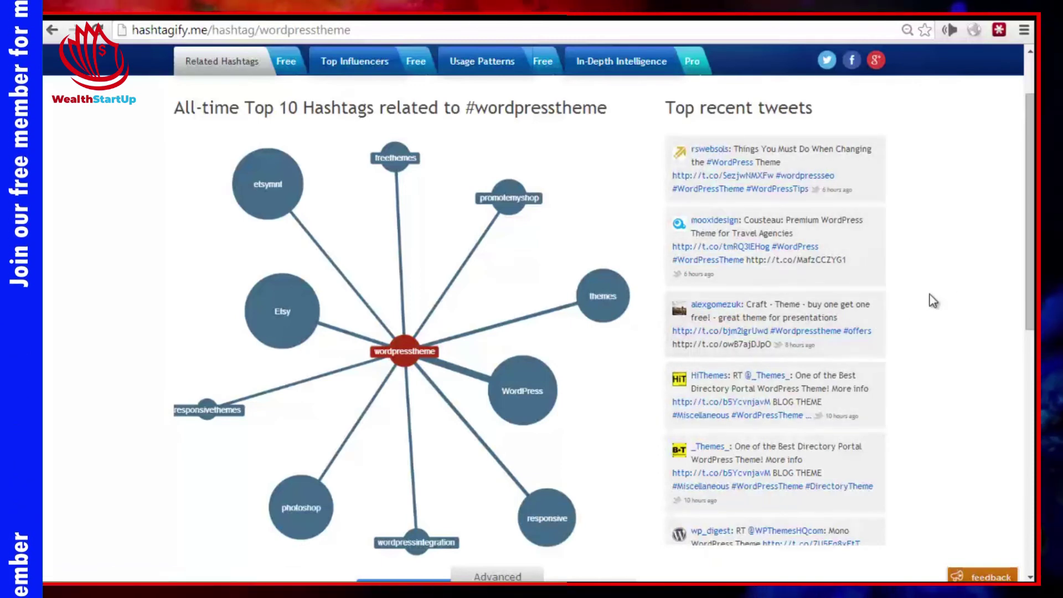
pyautogui.scroll(2, 930, 298)
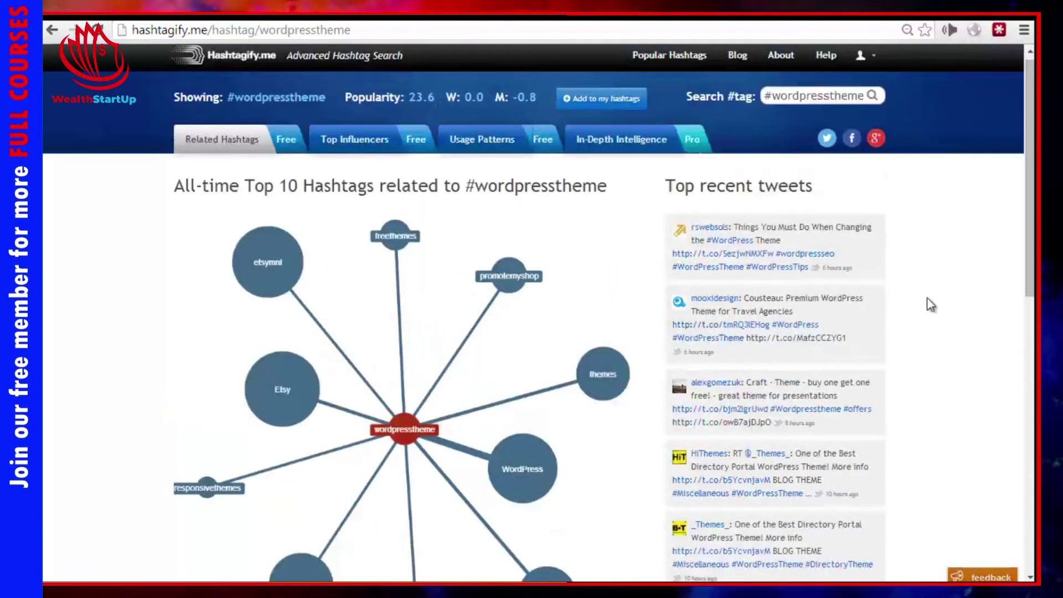
pyautogui.scroll(-2, 931, 305)
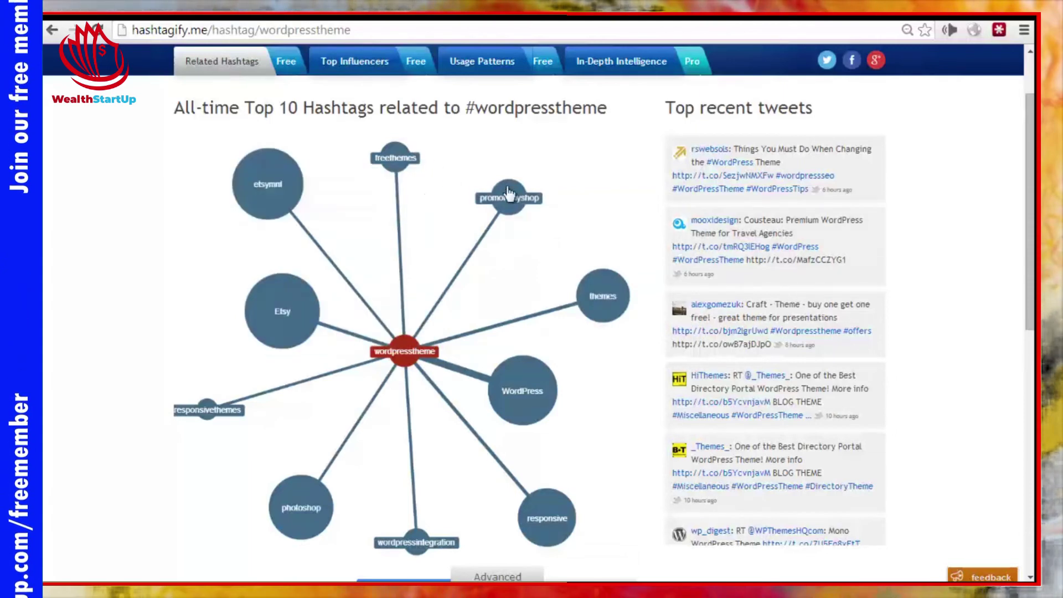
pyautogui.moveTo(528, 417)
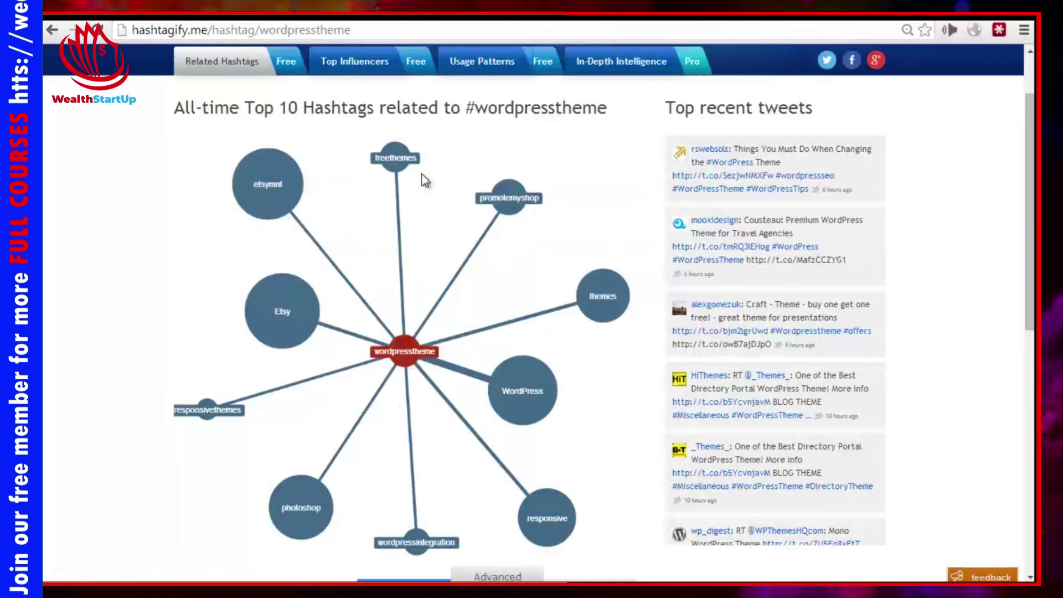
pyautogui.moveTo(567, 529)
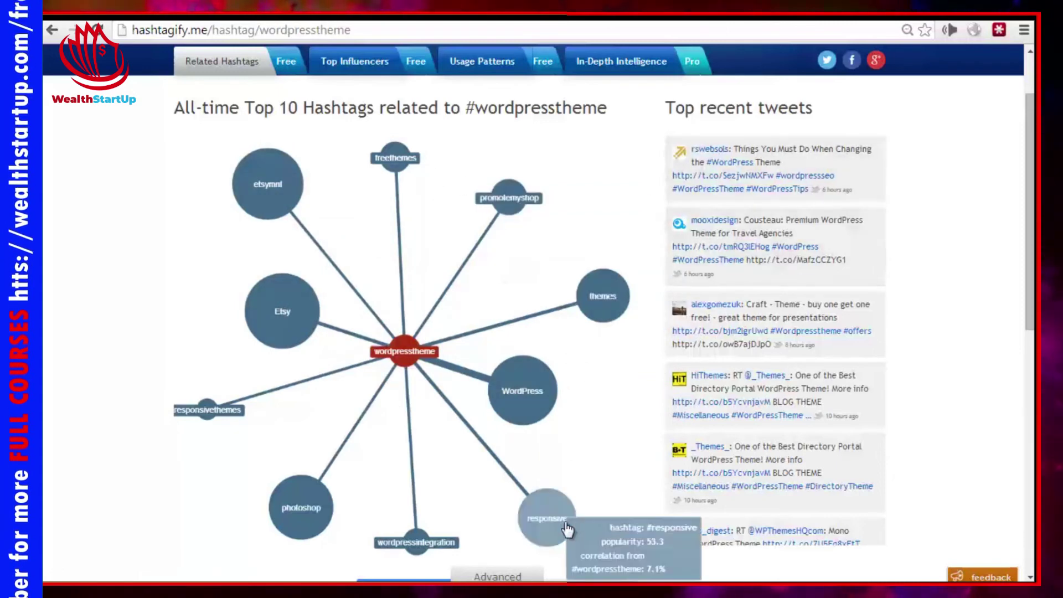
pyautogui.moveTo(593, 304)
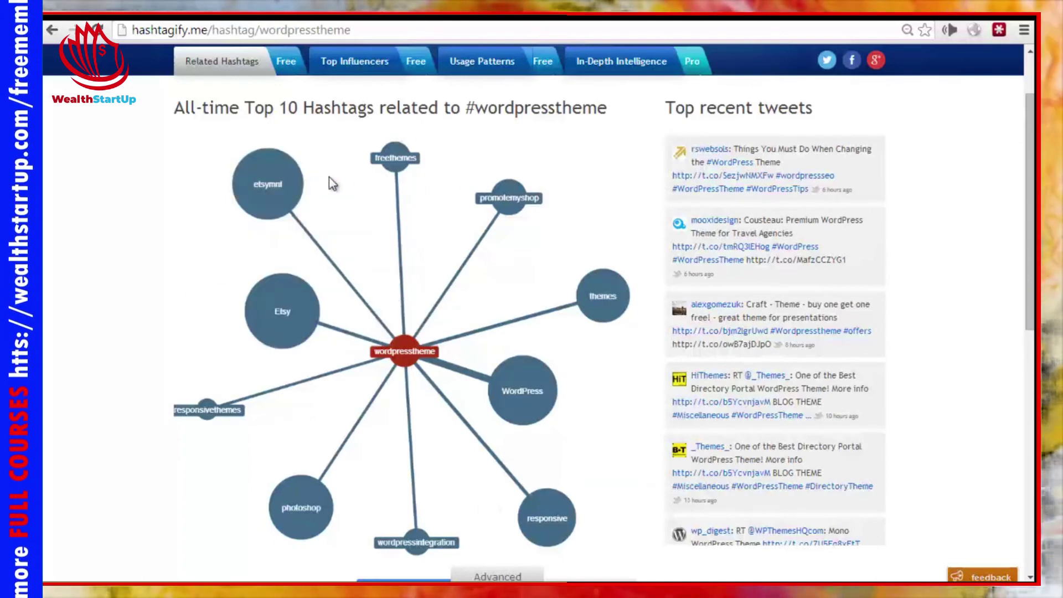
pyautogui.moveTo(493, 199)
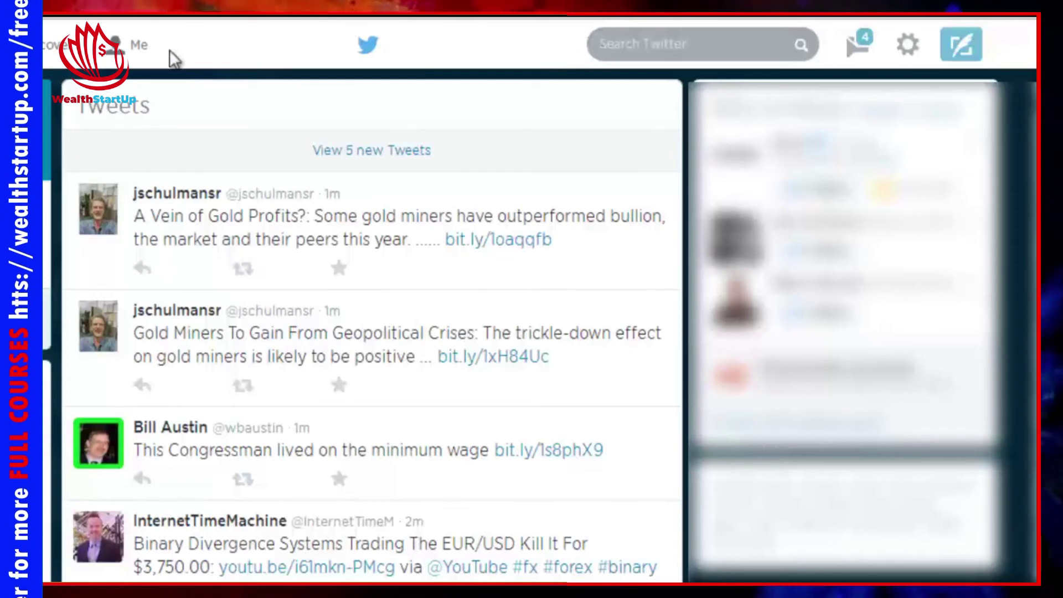
# Switch to Twitter, rerun the recent search for #doggycake and look through the resulting tweets
pyautogui.click(700, 43)
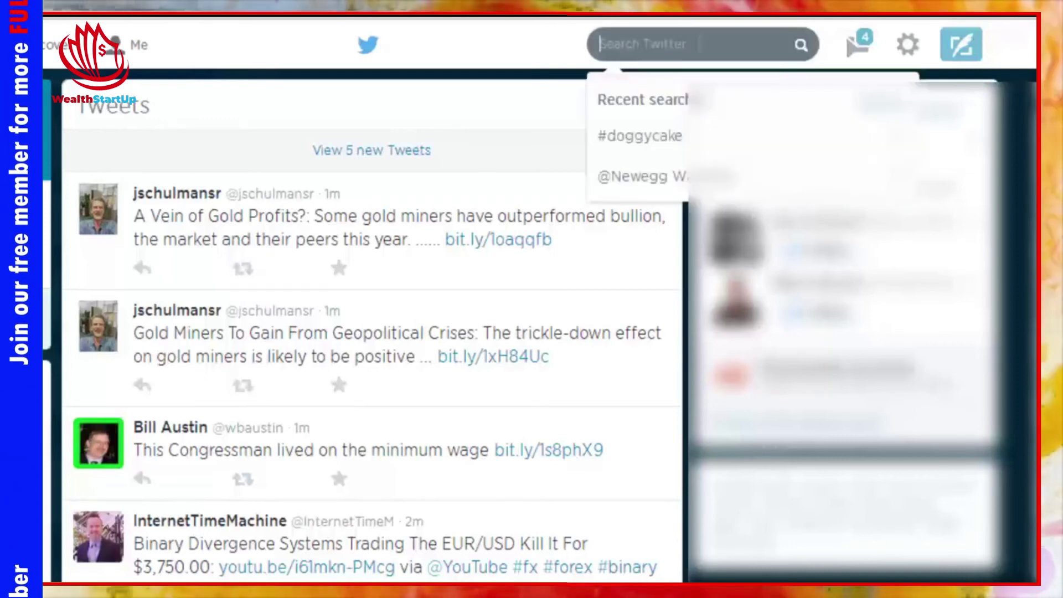
pyautogui.click(679, 146)
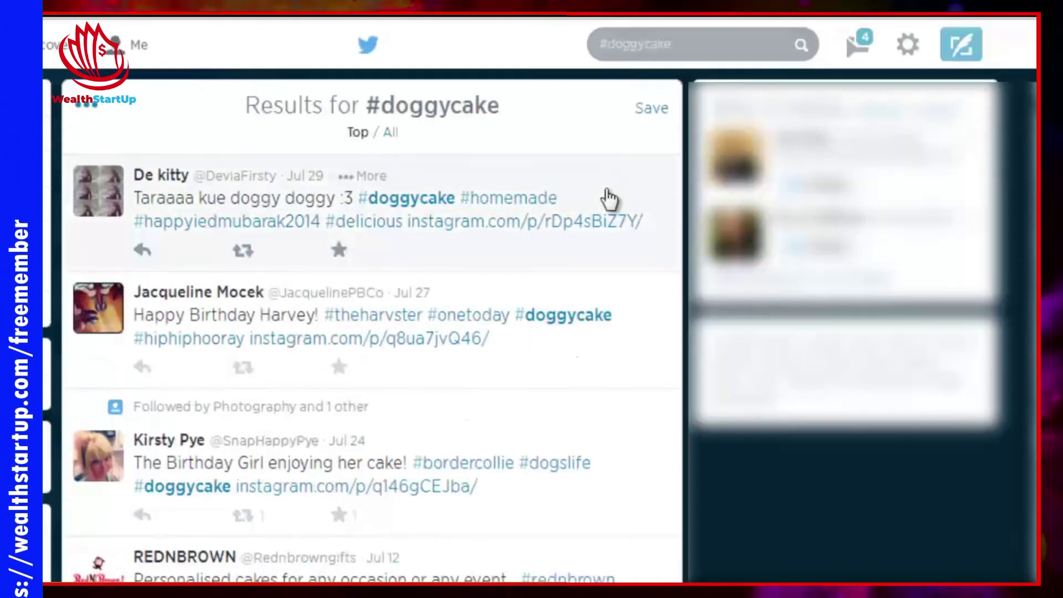
pyautogui.scroll(-10, 576, 360)
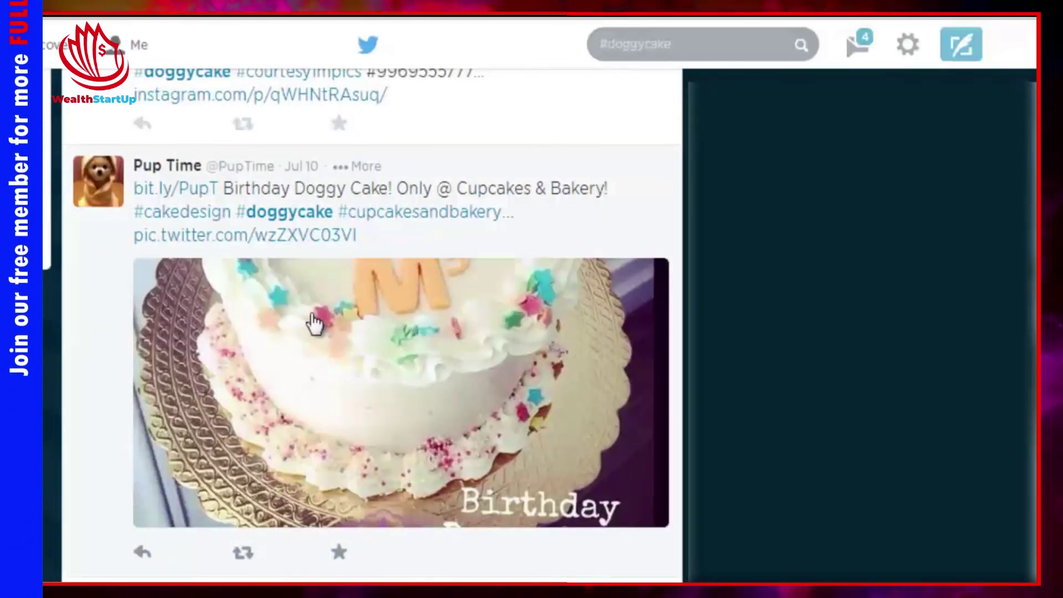
pyautogui.scroll(6, 316, 324)
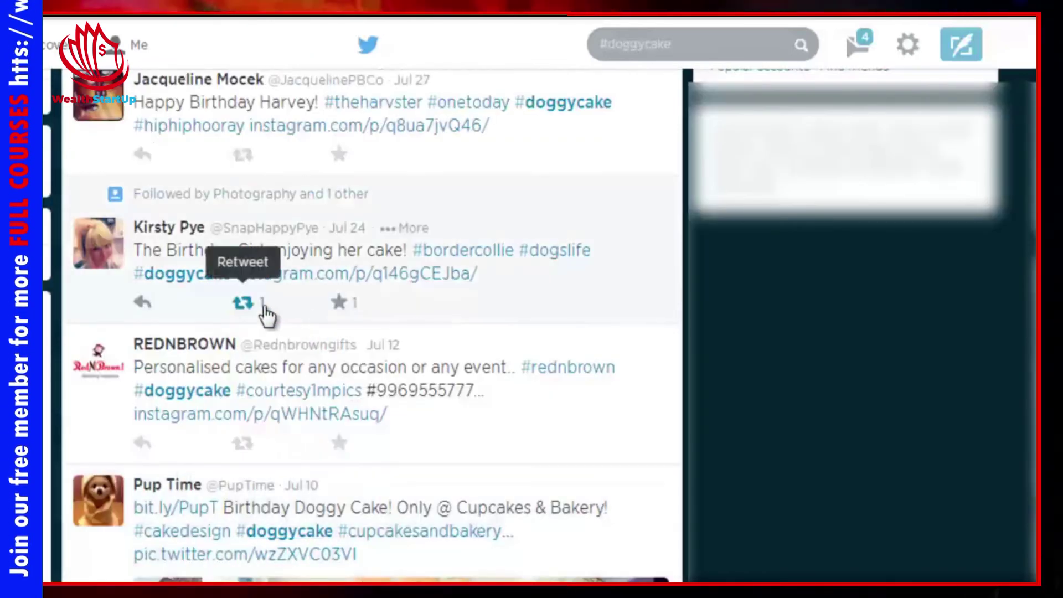
pyautogui.scroll(4, 267, 315)
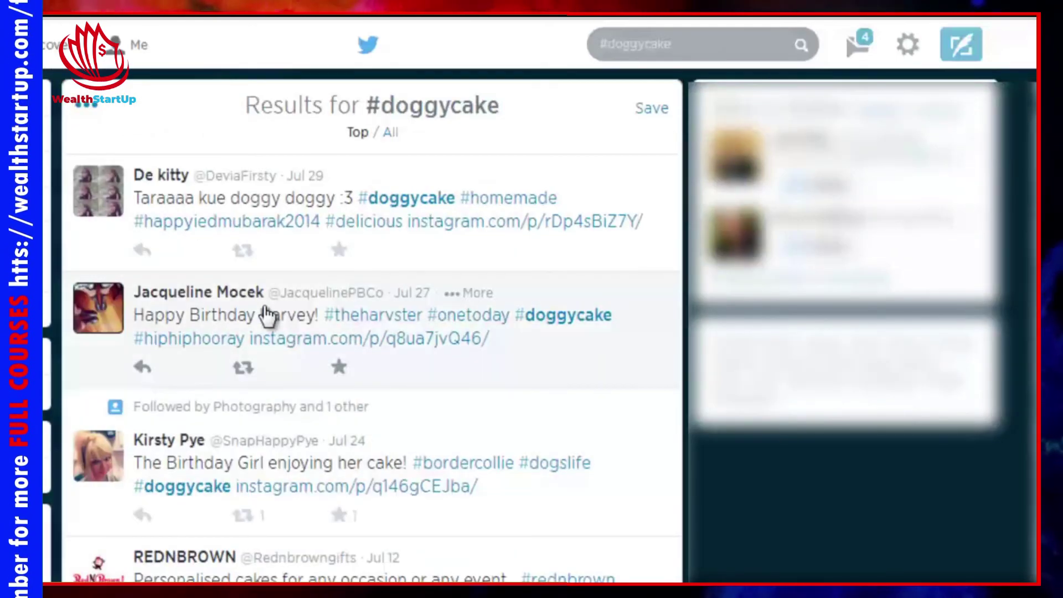
pyautogui.scroll(-11, 268, 316)
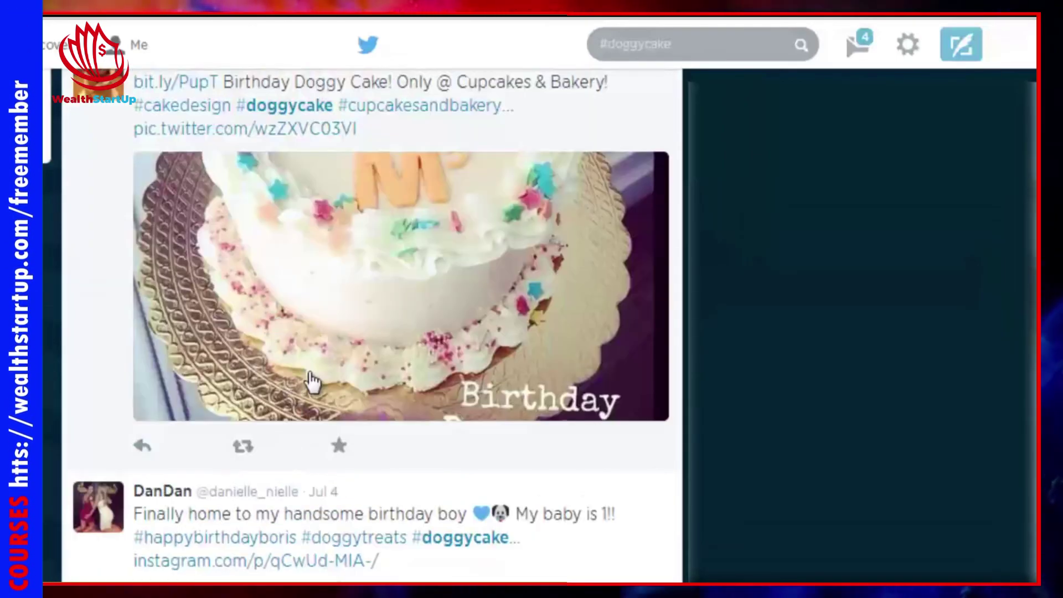
# Expand the Pup Time tweet to examine its Birthday Doggy Cake photo, and follow its #doggycake hashtag to the results
pyautogui.scroll(1, 308, 380)
pyautogui.scroll(2, 322, 381)
pyautogui.scroll(-6, 320, 381)
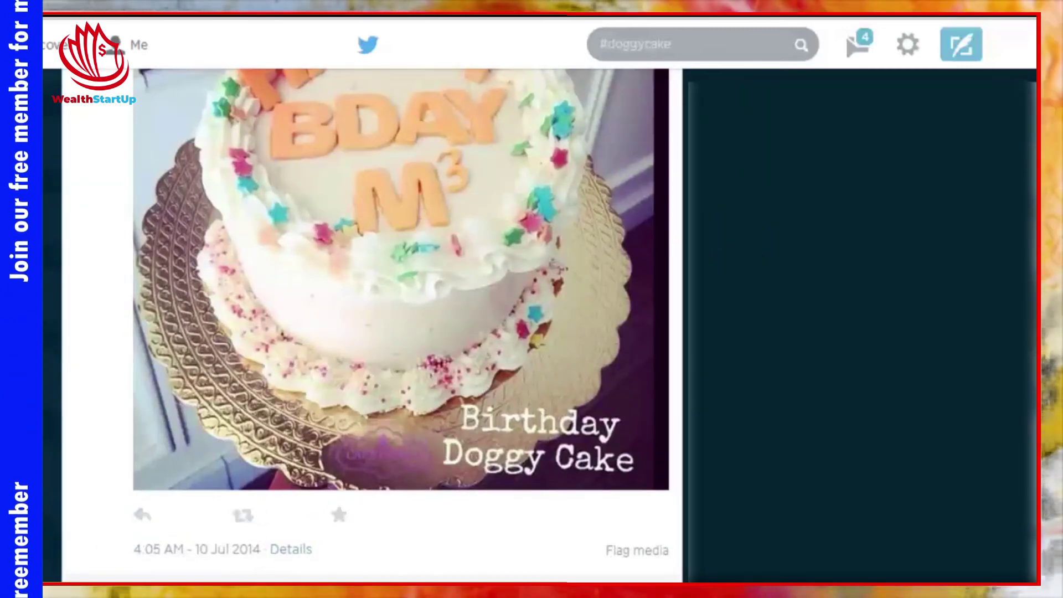
pyautogui.scroll(4, 401, 325)
pyautogui.scroll(2, 342, 308)
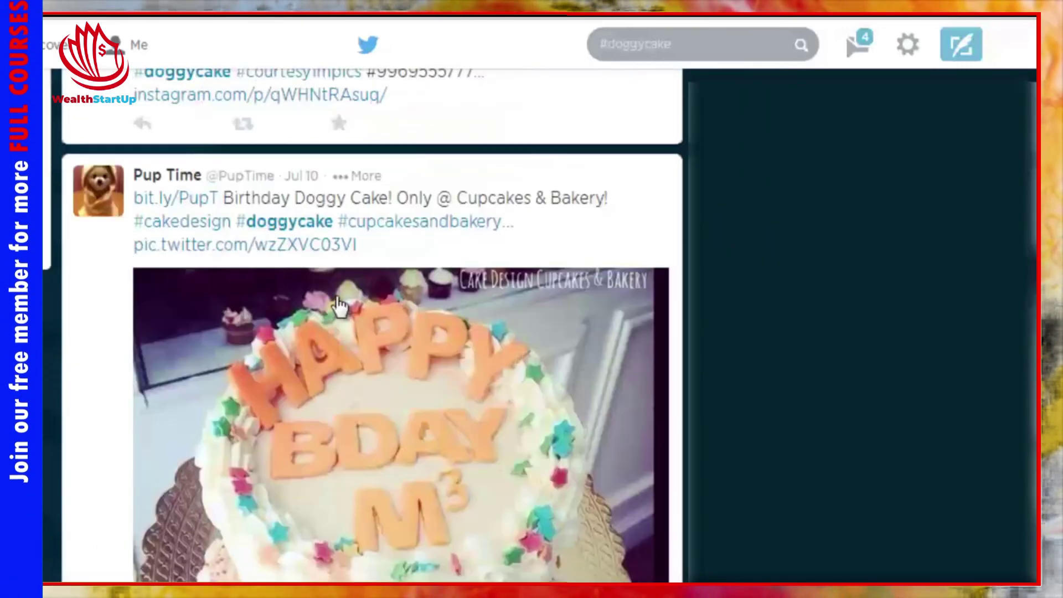
pyautogui.click(315, 223)
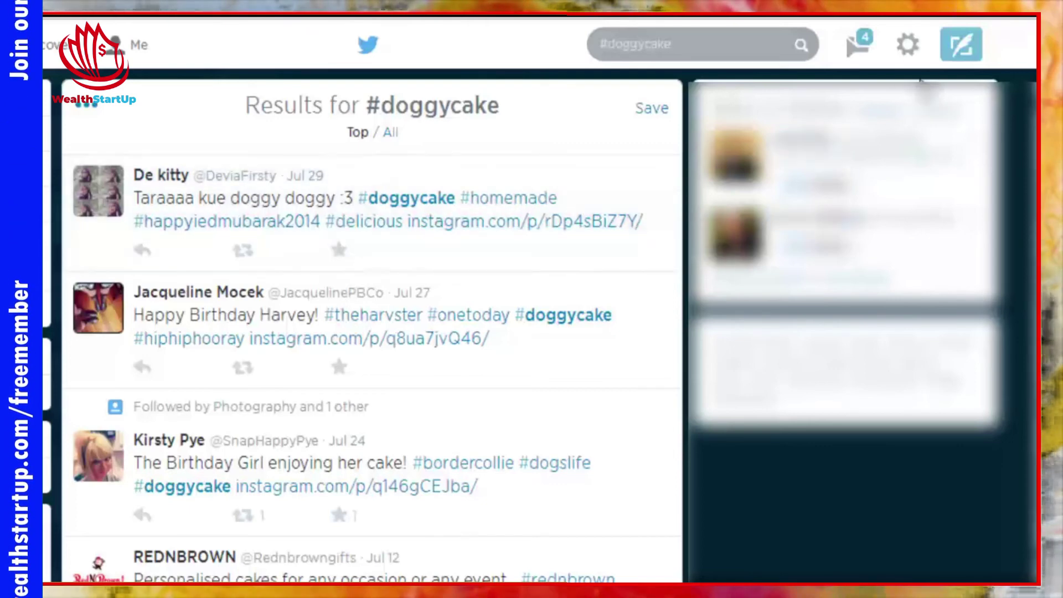
# Compose a new tweet reading "Just got an awesome #doggycake for my golden retriever puppy who turned one year old"
pyautogui.click(962, 45)
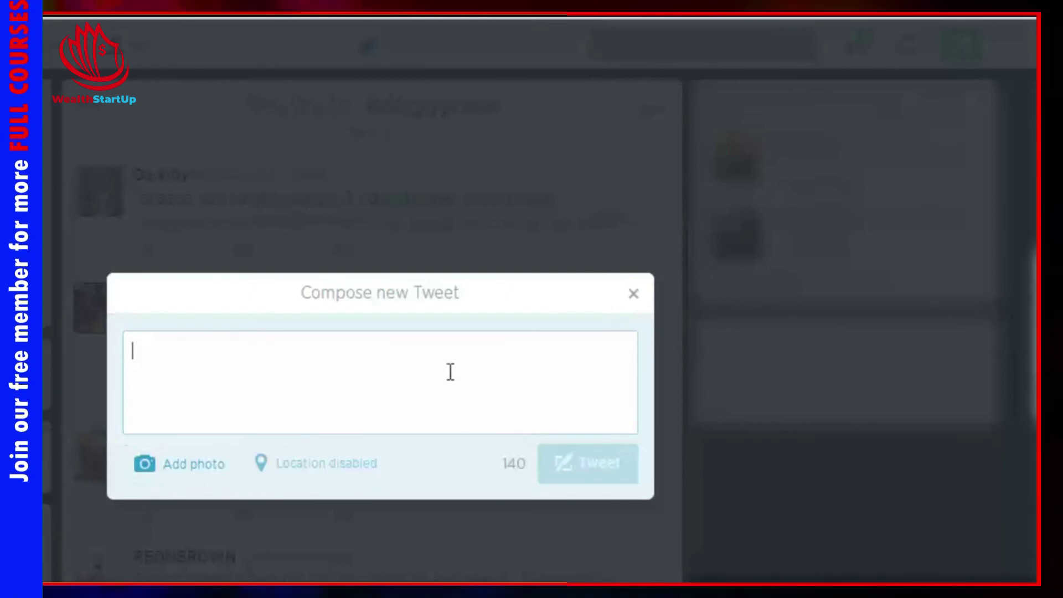
pyautogui.write('#doggycake')
pyautogui.press('BackSpace')
pyautogui.press('BackSpace')
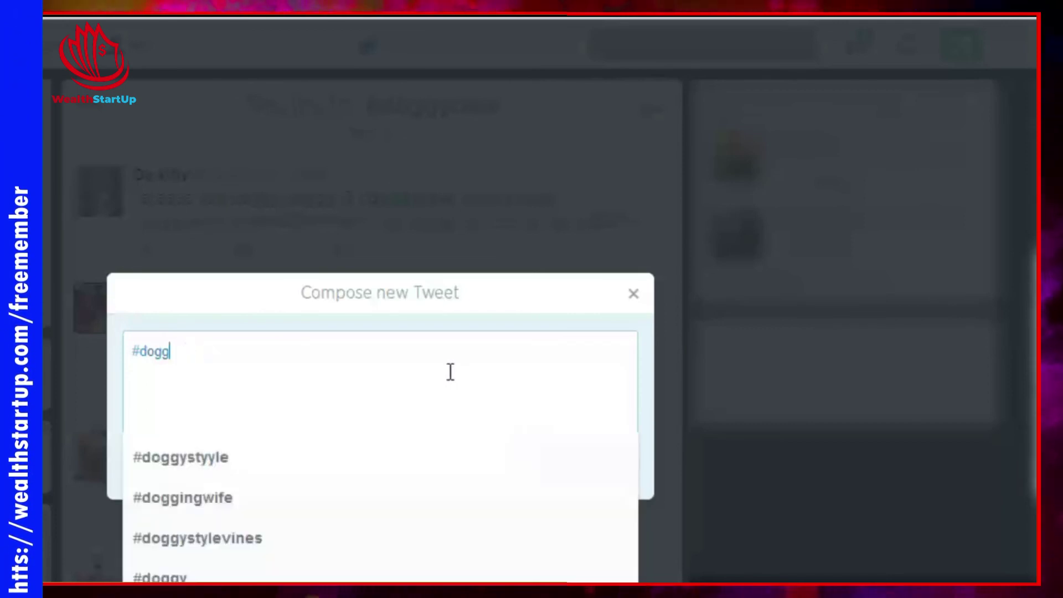
pyautogui.write('yca')
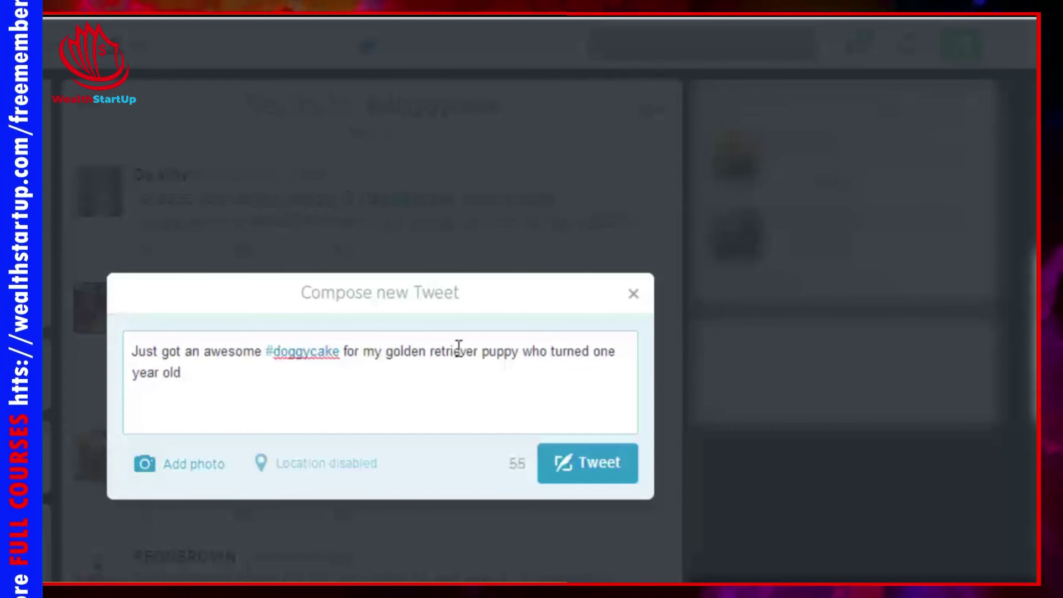
# Turn "golden retriever puppy" in the draft tweet into the hashtag #goldenretrieverpuppy and end the sentence with a period
pyautogui.press('BackSpace')
pyautogui.write('#')
pyautogui.hotkey('ctrl', 'Right')
pyautogui.press('BackSpace')
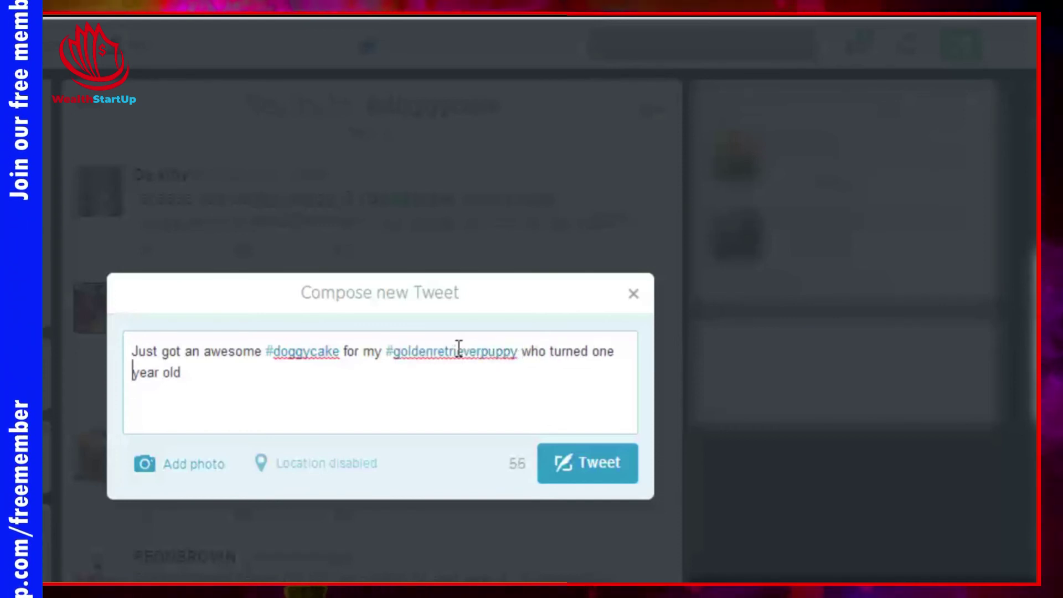
pyautogui.press('End')
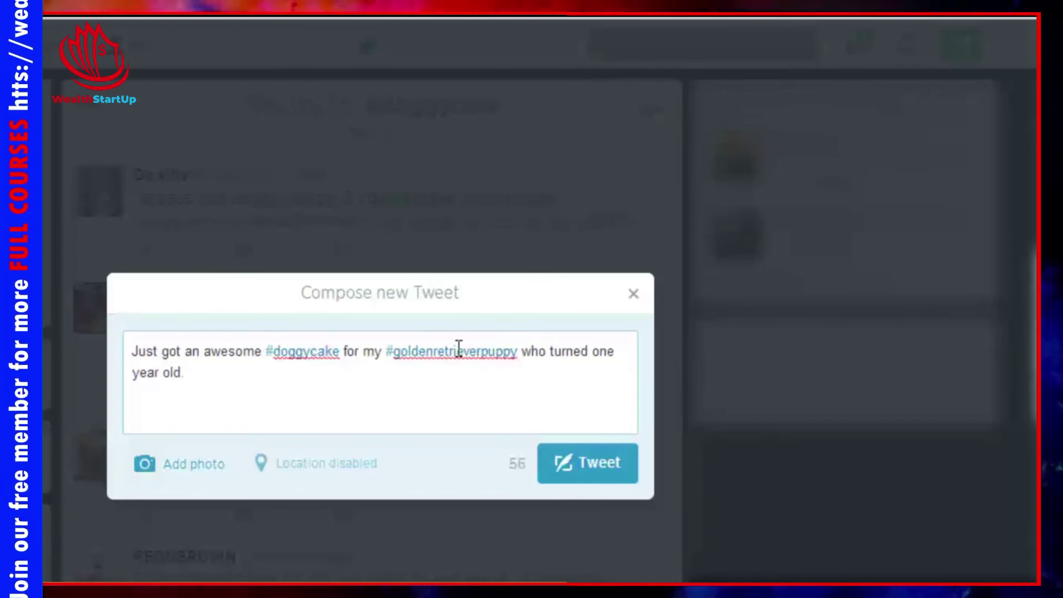
pyautogui.hotkey('ctrl', 'Right')
pyautogui.hotkey('ctrl', 'Right')
pyautogui.hotkey('ctrl', 'Right')
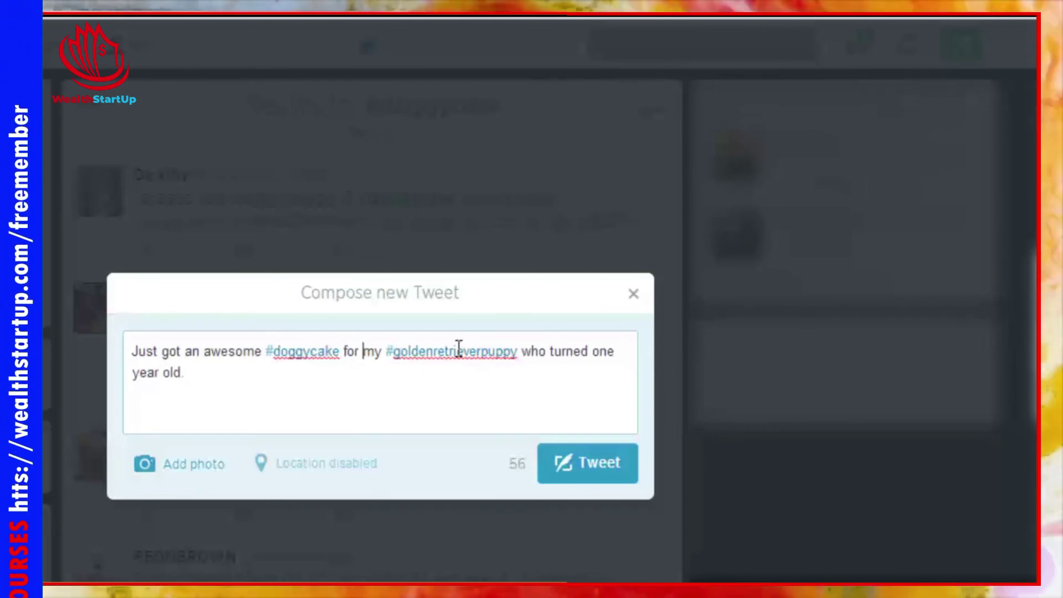
pyautogui.hotkey('ctrl', 'Left')
pyautogui.hotkey('ctrl', 'shift', 'Right')
pyautogui.hotkey('ctrl', 'shift', 'Right')
pyautogui.hotkey('ctrl', 'Left')
pyautogui.hotkey('ctrl', 'Left')
pyautogui.hotkey('ctrl', 'Left')
pyautogui.hotkey('ctrl', 'Left')
pyautogui.hotkey('ctrl', 'Left')
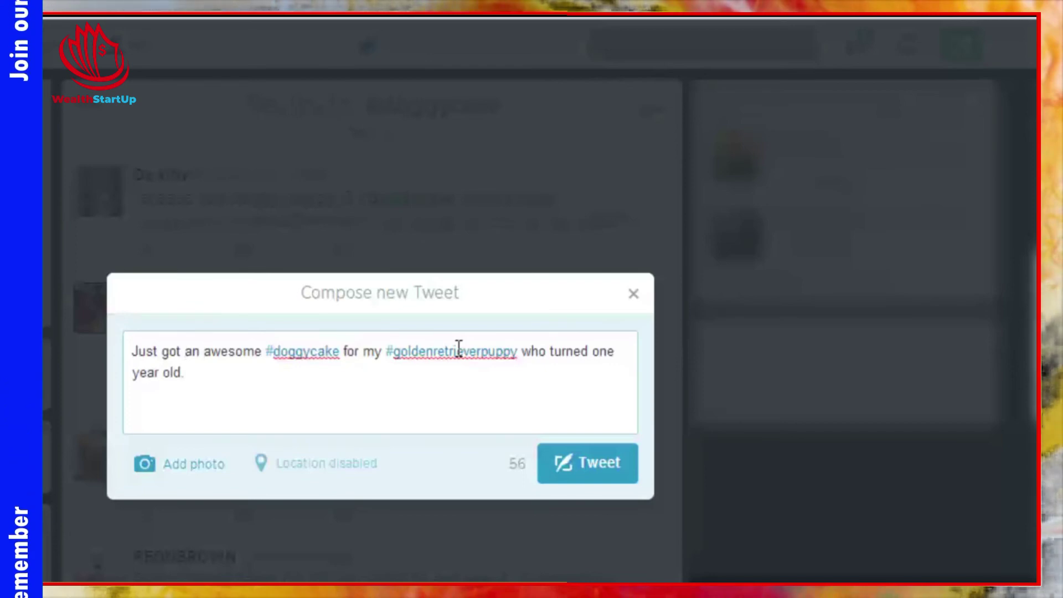
pyautogui.press('Right')
pyautogui.press('Right')
pyautogui.press('Right')
pyautogui.press('Right')
pyautogui.press('Right')
pyautogui.press('Right')
pyautogui.press('Right')
pyautogui.press('Right')
pyautogui.press('Right')
pyautogui.press('Right')
pyautogui.press('Right')
pyautogui.press('Right')
pyautogui.press('Right')
pyautogui.press('Right')
pyautogui.press('Right')
pyautogui.press('Right')
pyautogui.press('Right')
pyautogui.press('Right')
pyautogui.press('Right')
pyautogui.press('Right')
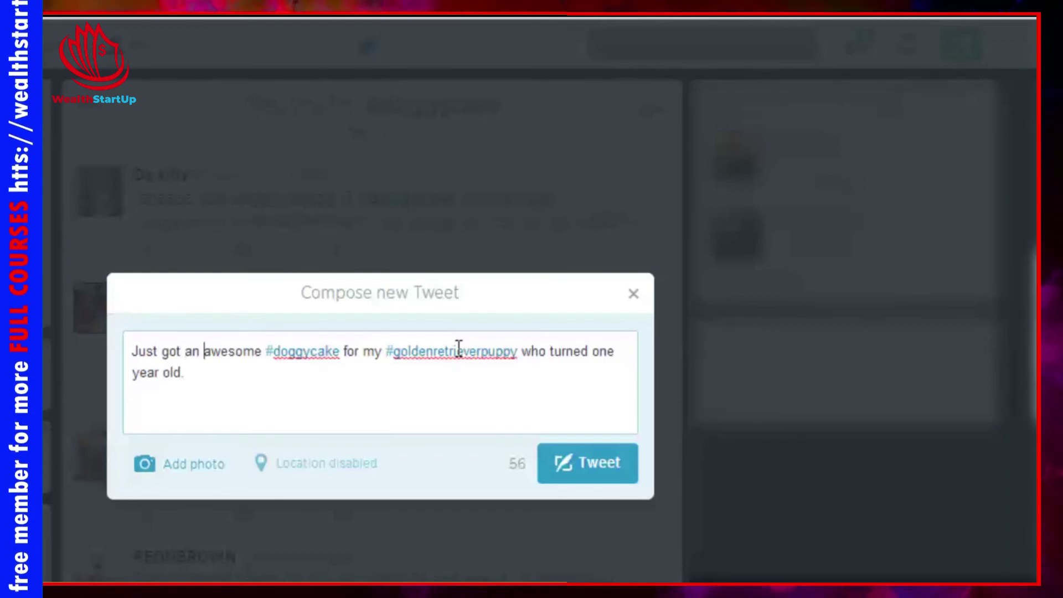
pyautogui.press('Right')
pyautogui.press('Right')
pyautogui.press('Right')
pyautogui.press('Right')
pyautogui.press('Right')
pyautogui.press('Right')
pyautogui.press('Right')
pyautogui.press('Right')
pyautogui.press('Right')
pyautogui.press('Right')
pyautogui.press('Right')
pyautogui.press('Right')
pyautogui.press('Right')
pyautogui.press('Right')
pyautogui.press('Right')
pyautogui.press('Right')
pyautogui.press('Right')
pyautogui.press('Right')
pyautogui.press('Left')
pyautogui.press('Left')
pyautogui.press('Left')
pyautogui.press('Left')
pyautogui.press('Left')
pyautogui.press('Left')
pyautogui.press('Left')
pyautogui.press('Left')
pyautogui.press('Left')
pyautogui.press('Left')
pyautogui.press('Right')
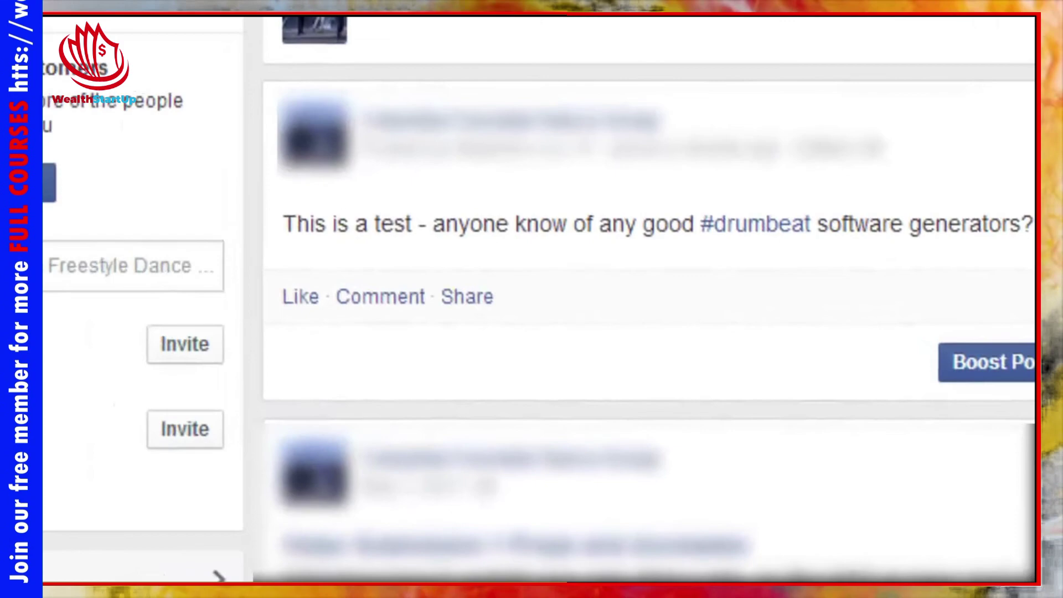
# Switch to Facebook, follow the #drumbeat hashtag in the test post and look through the posts that use it
pyautogui.click(563, 174)
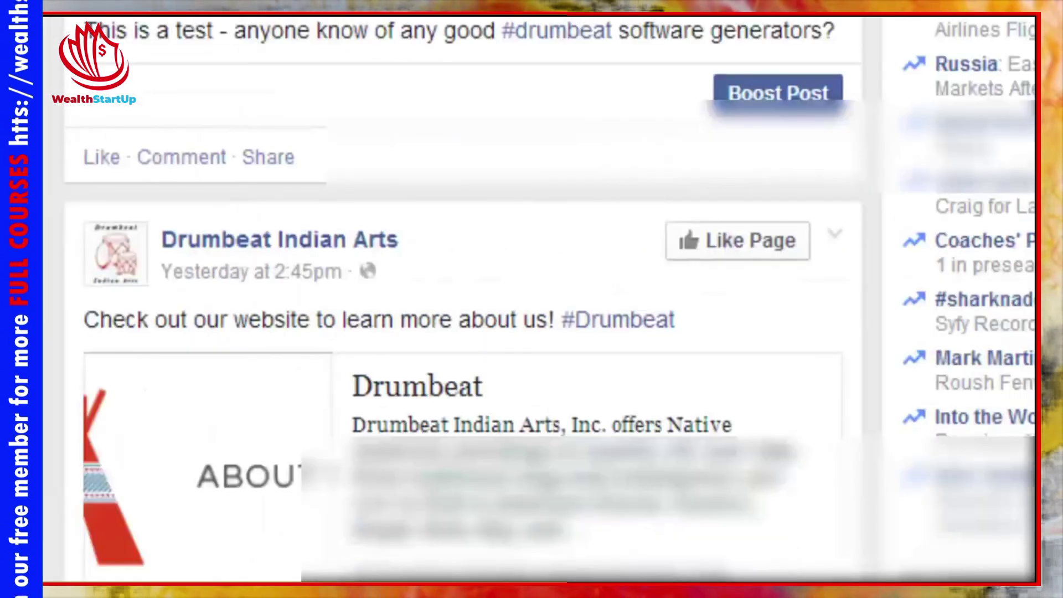
pyautogui.scroll(-15, 546, 141)
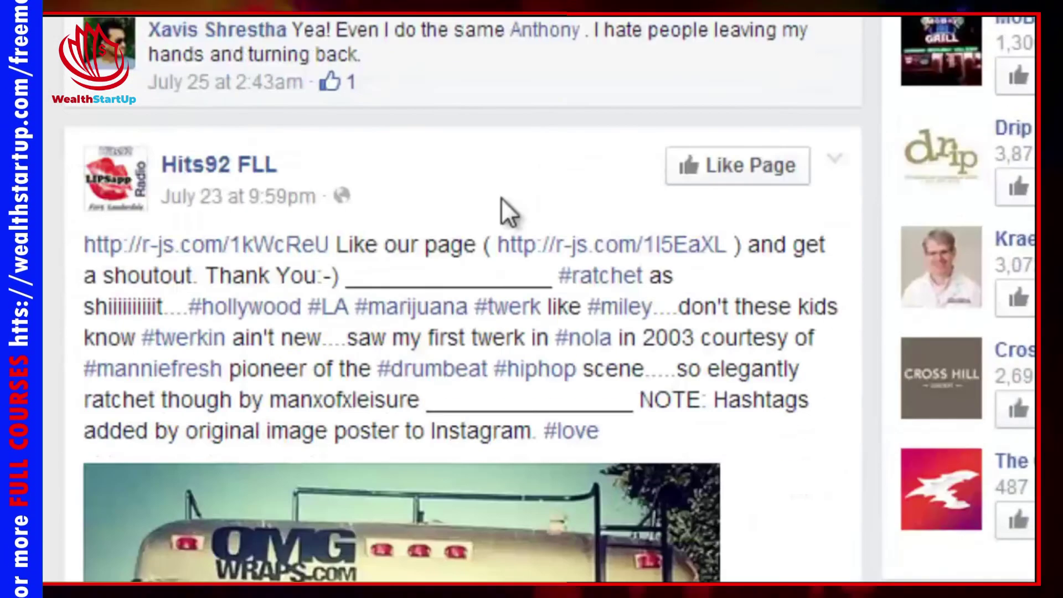
pyautogui.scroll(-20, 810, 311)
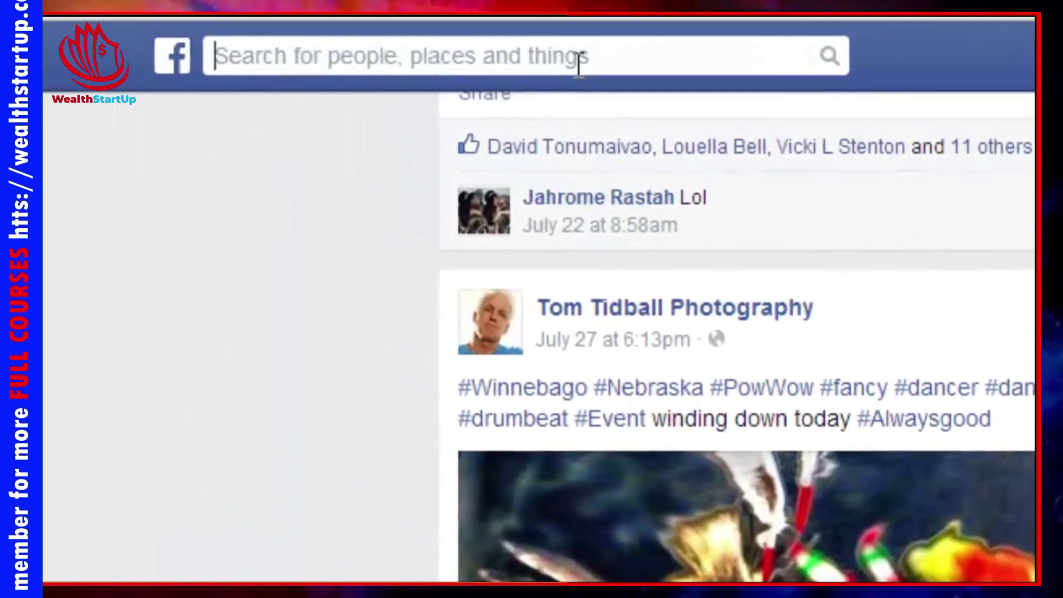
# Start a hashtag search on Facebook by entering "#" as the search text
pyautogui.write('#')
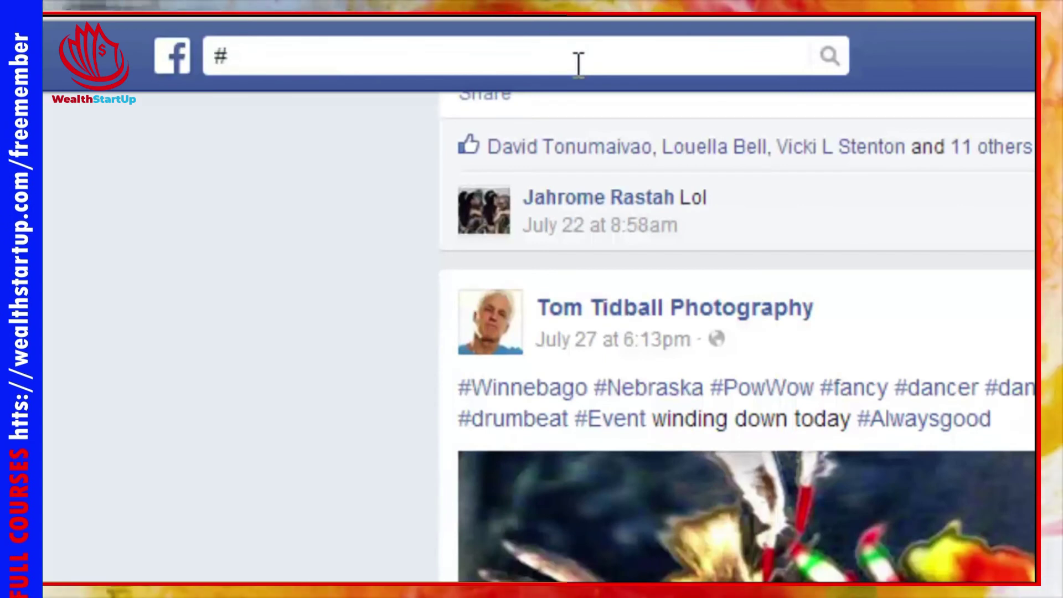
pyautogui.hotkey('ctrl', 'a')
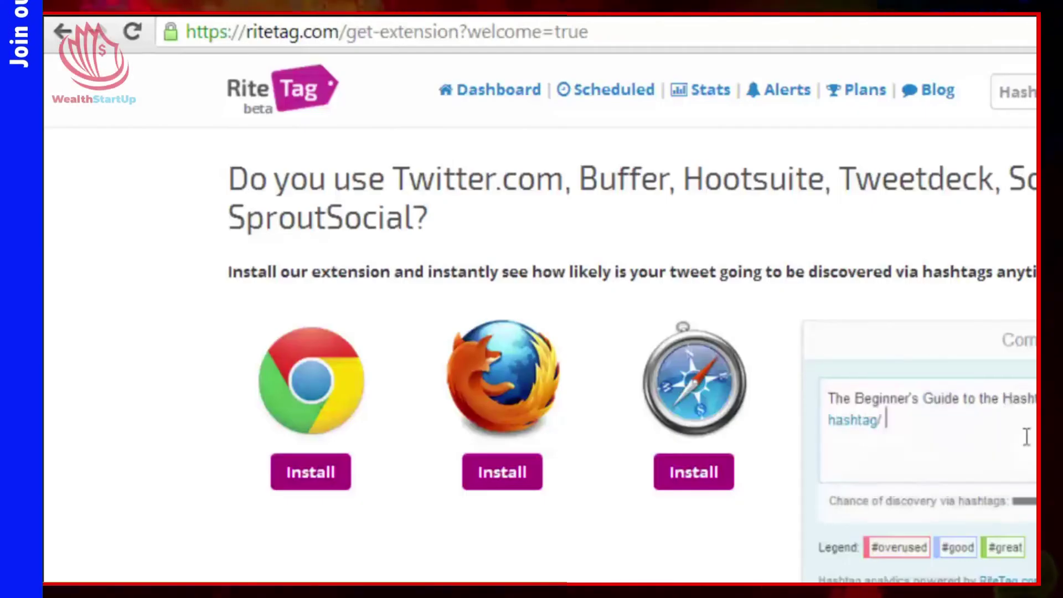
# Open RiteTag's browser extension page and examine the demo that grades hashtags in a sample tweet against the overused, good and great legend
pyautogui.write('#socialmed')
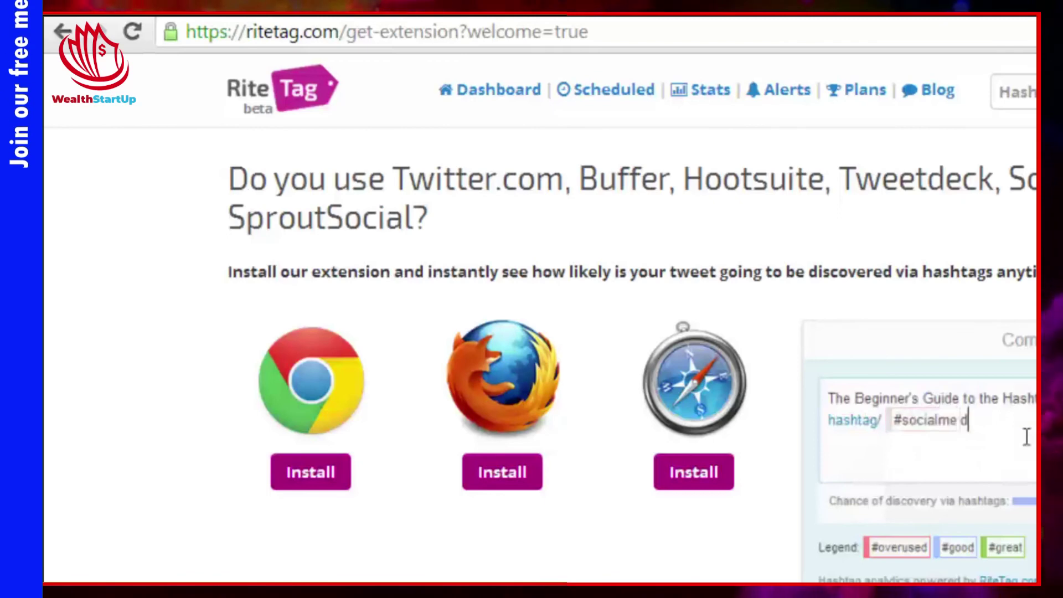
pyautogui.write('ia')
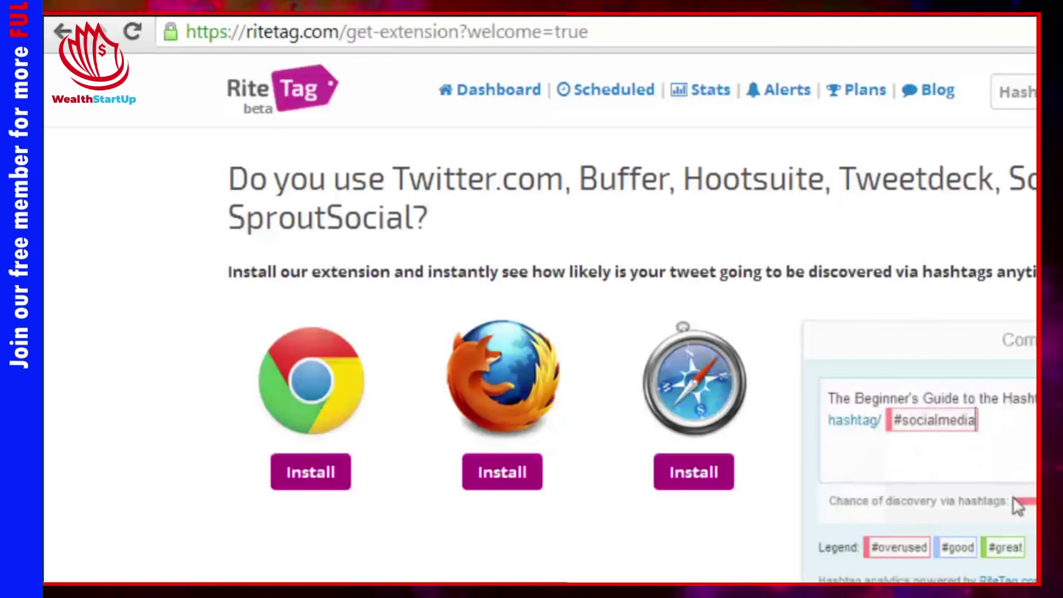
pyautogui.click(926, 398)
pyautogui.write('#')
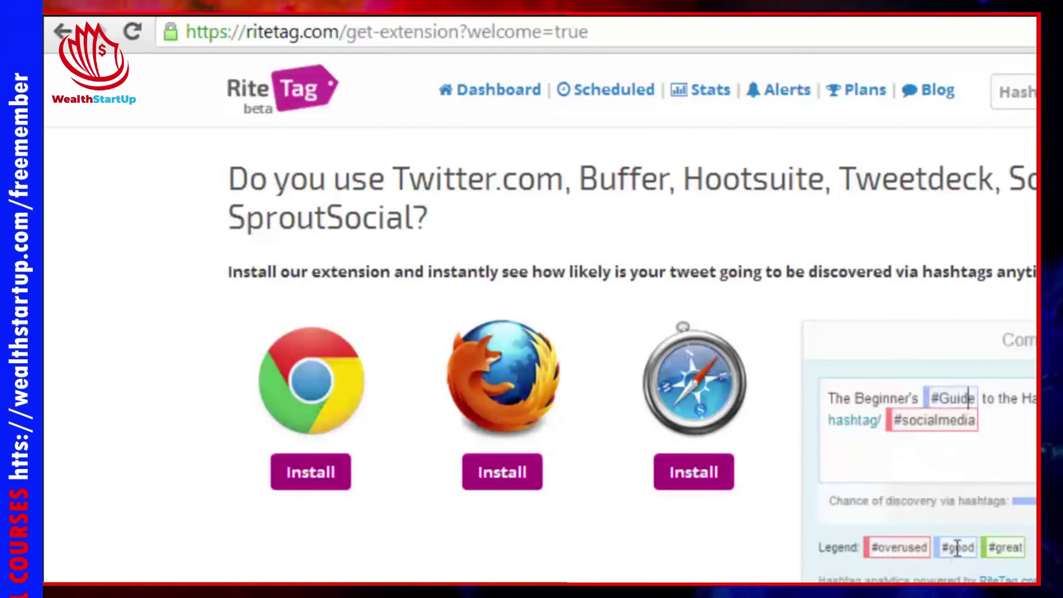
pyautogui.click(1024, 399)
pyautogui.write('#Hashtag')
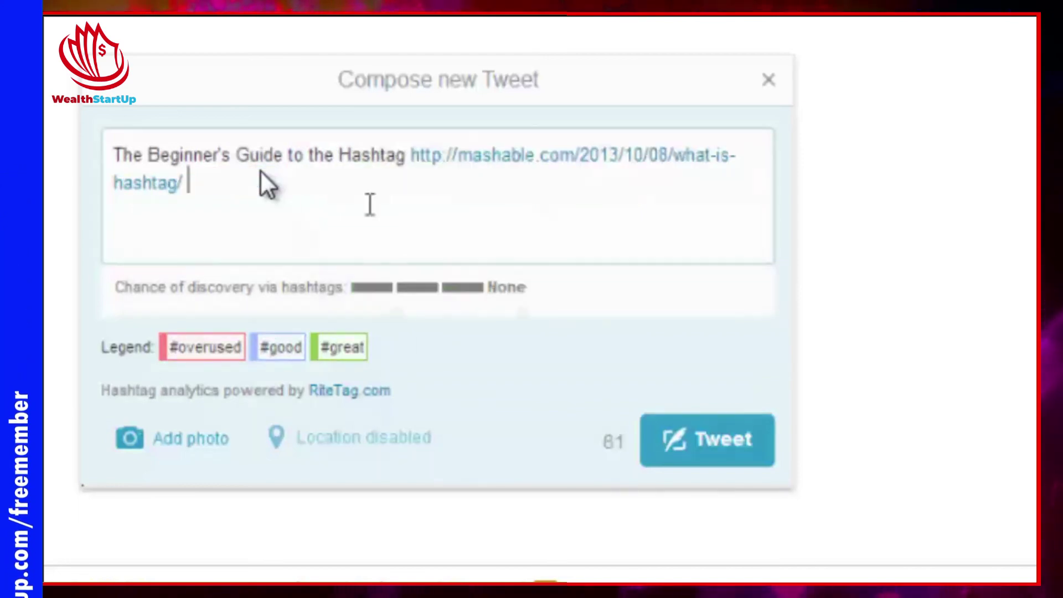
pyautogui.write('#socialmedia')
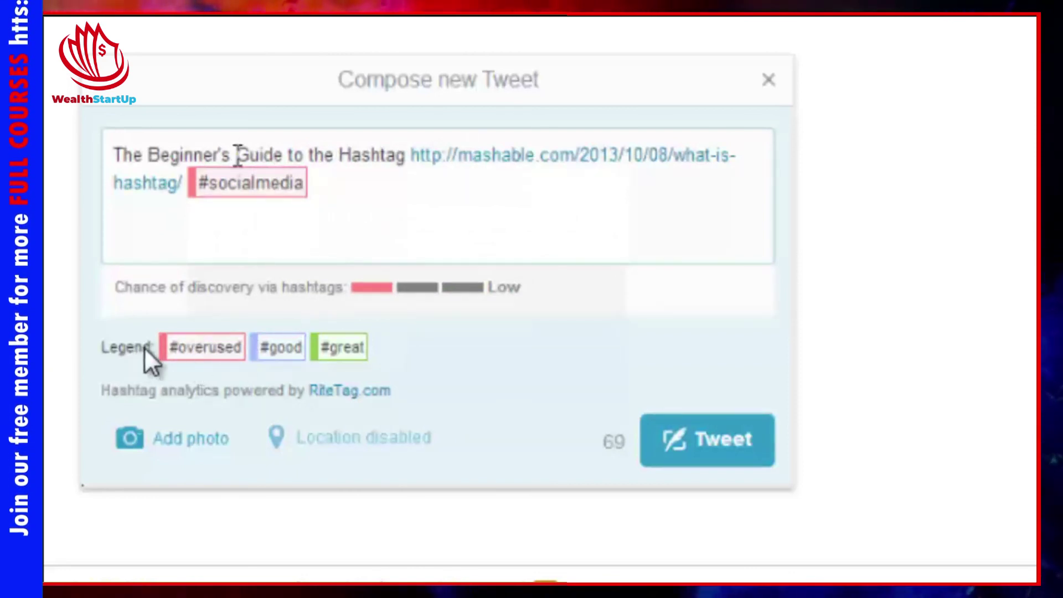
pyautogui.write('#')
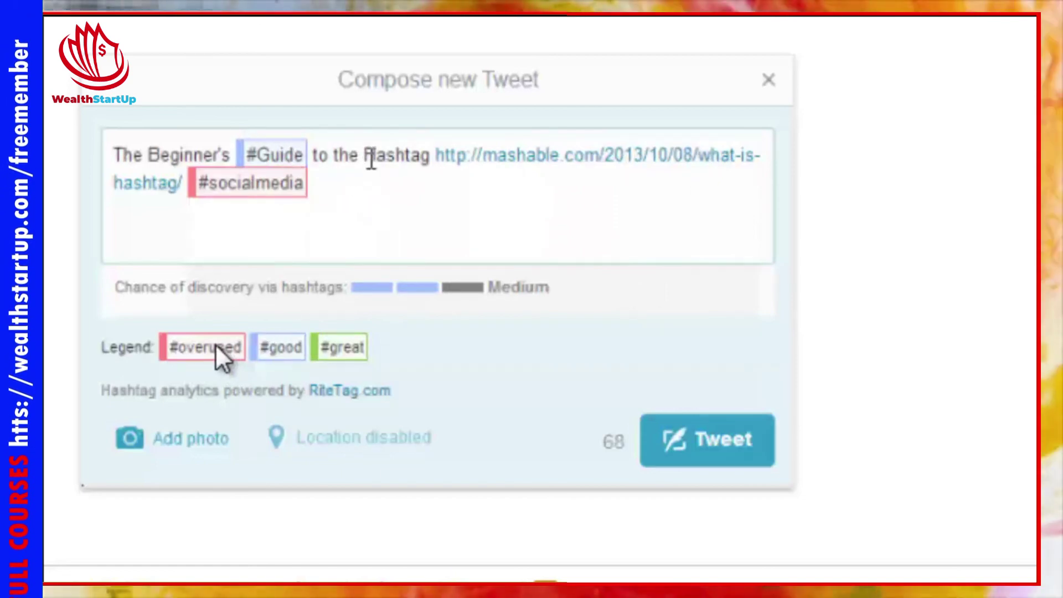
pyautogui.write('#')
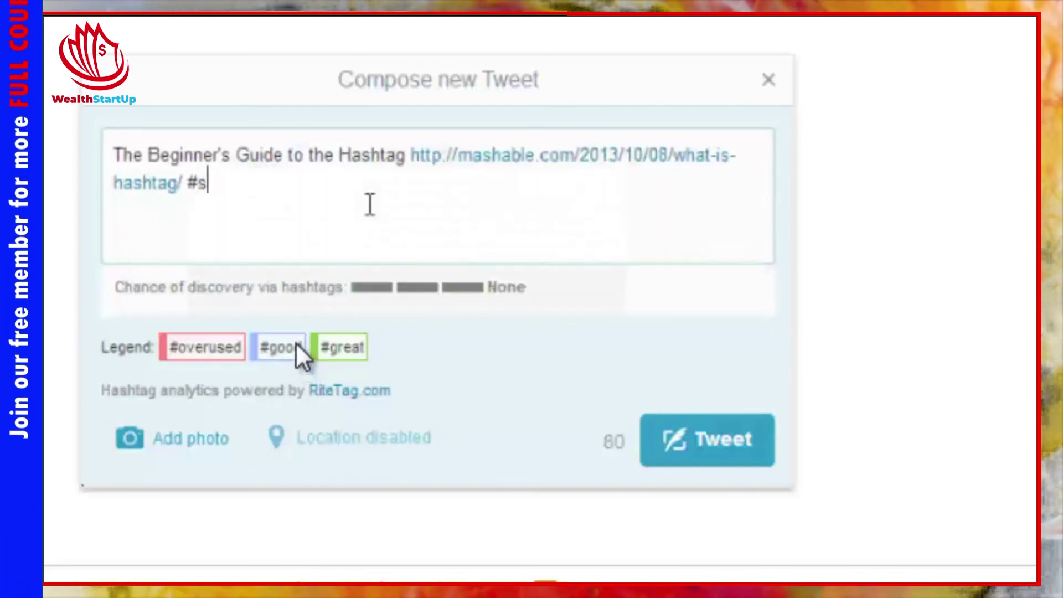
pyautogui.write('ocialmedia')
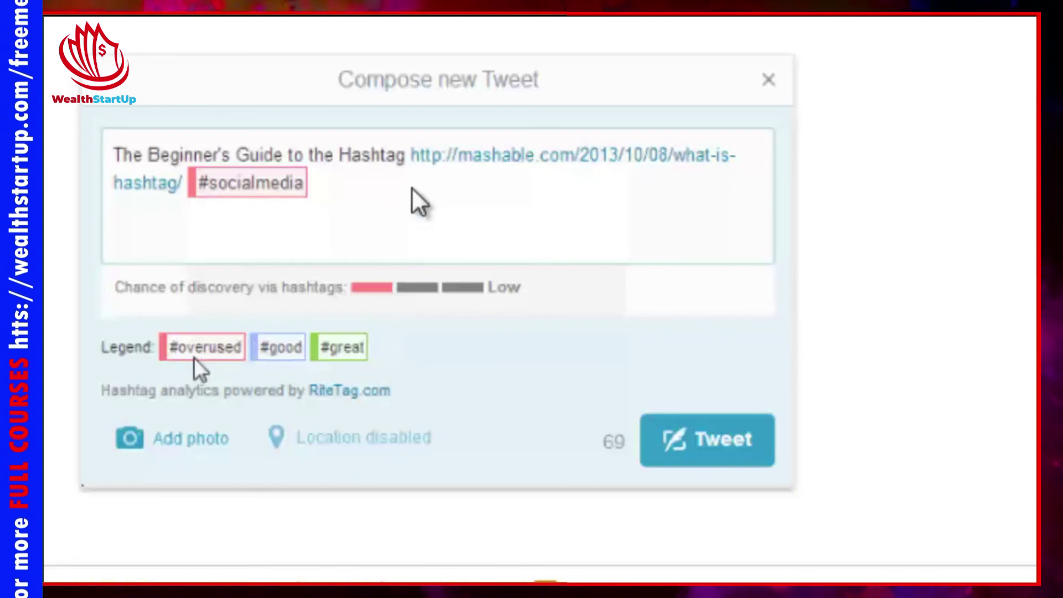
pyautogui.click(237, 155)
pyautogui.write('#')
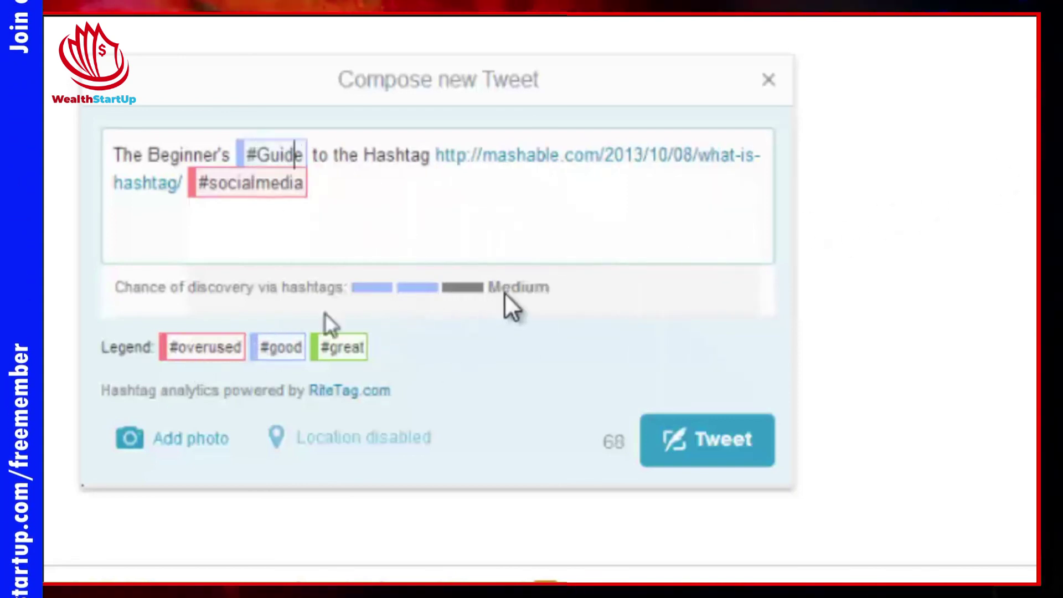
pyautogui.click(366, 156)
pyautogui.write('#')
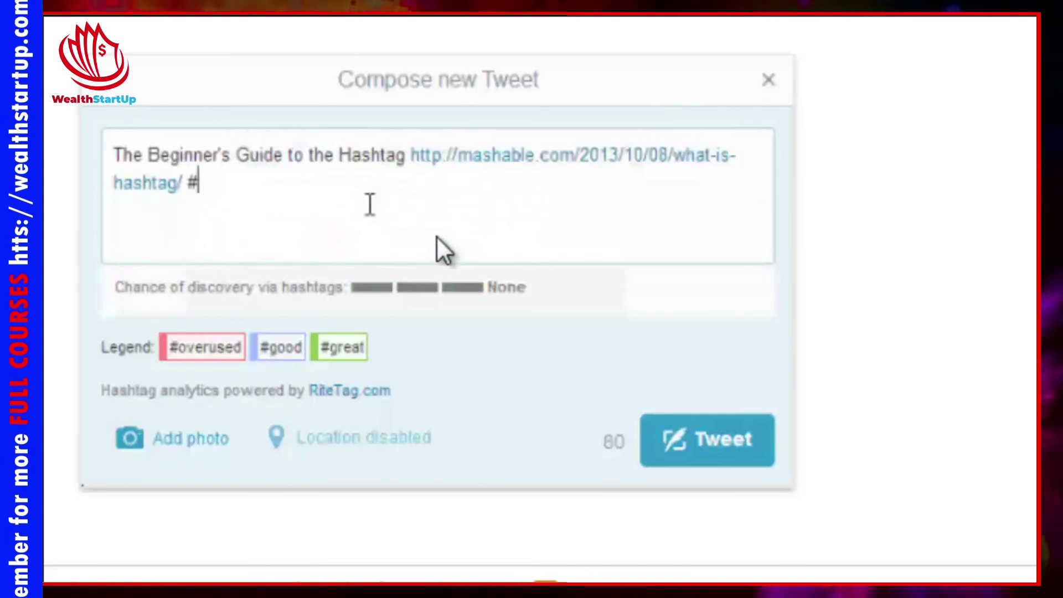
pyautogui.write('socialmedia')
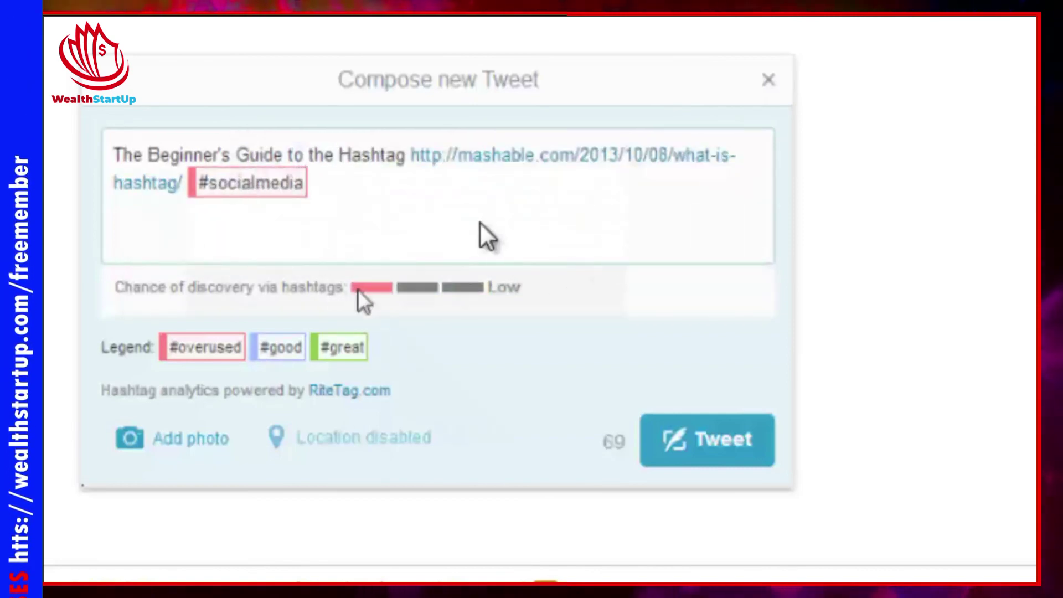
pyautogui.click(237, 155)
pyautogui.write('#')
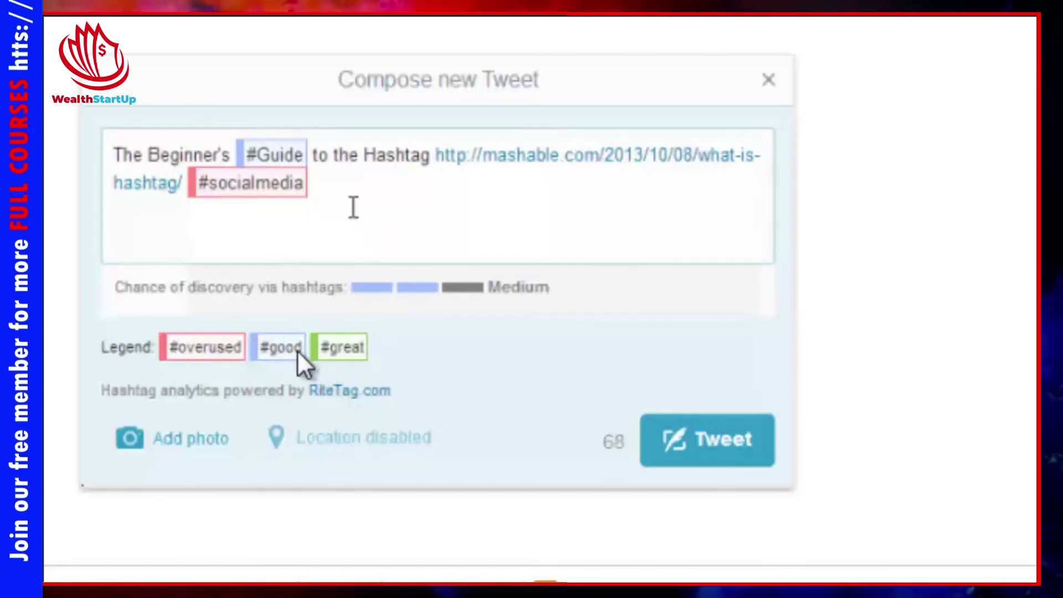
pyautogui.write('#Guide to the #Hashtag')
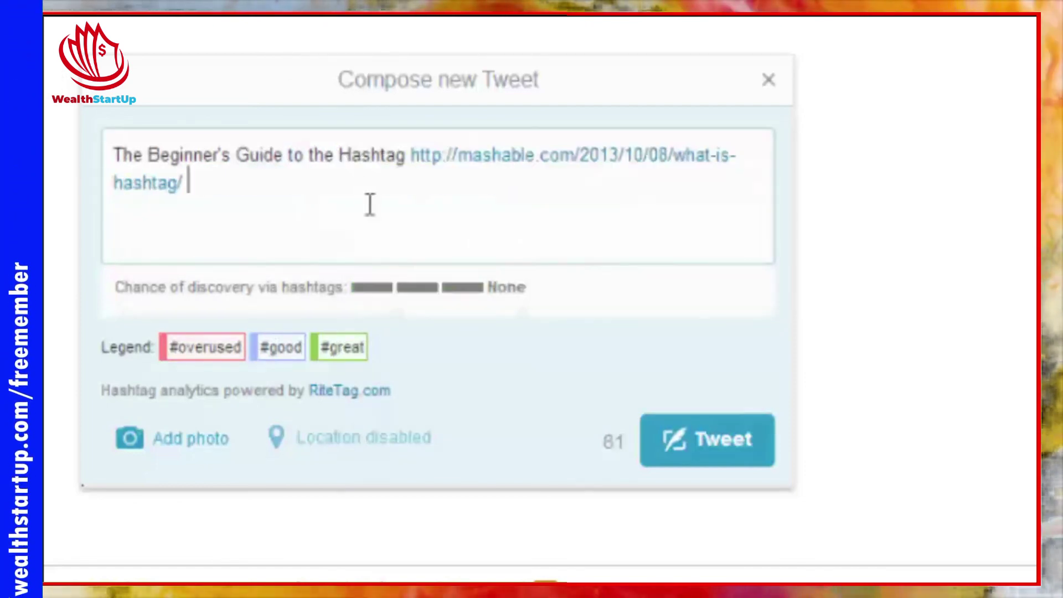
pyautogui.write('#socialmedia')
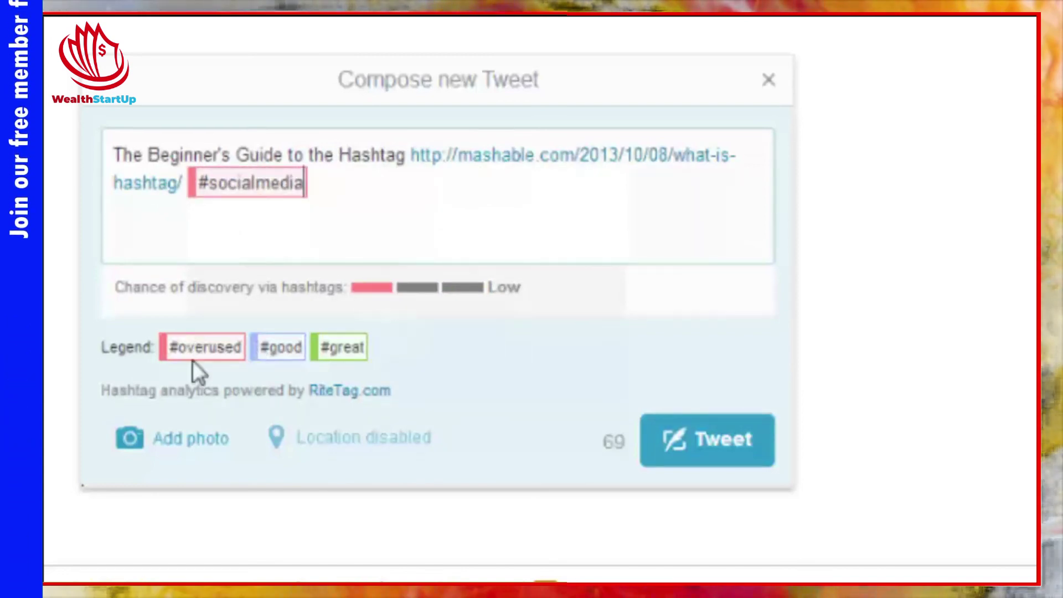
pyautogui.click(238, 155)
pyautogui.write('#')
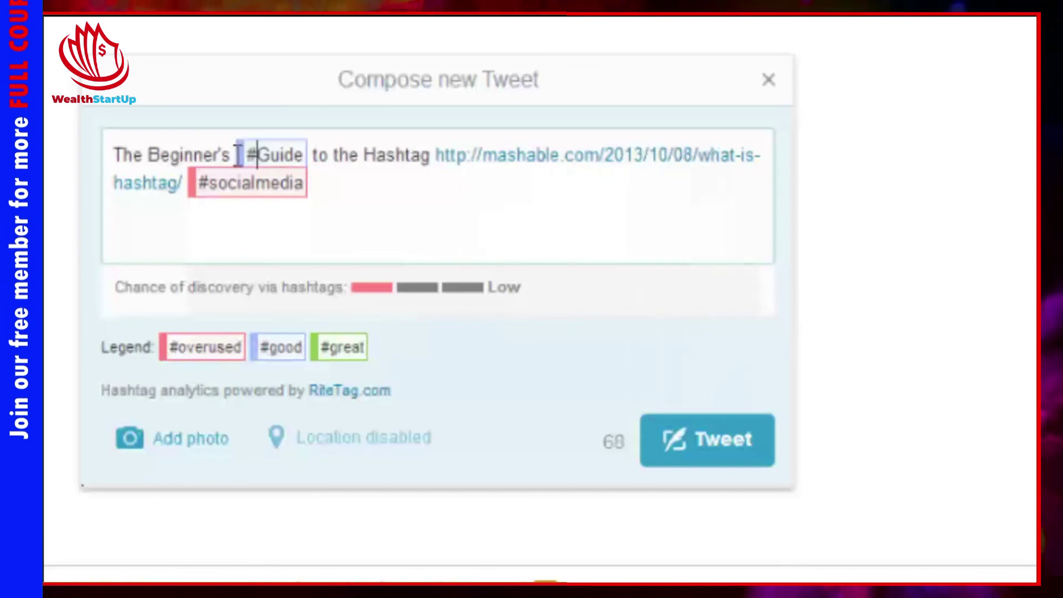
pyautogui.click(294, 156)
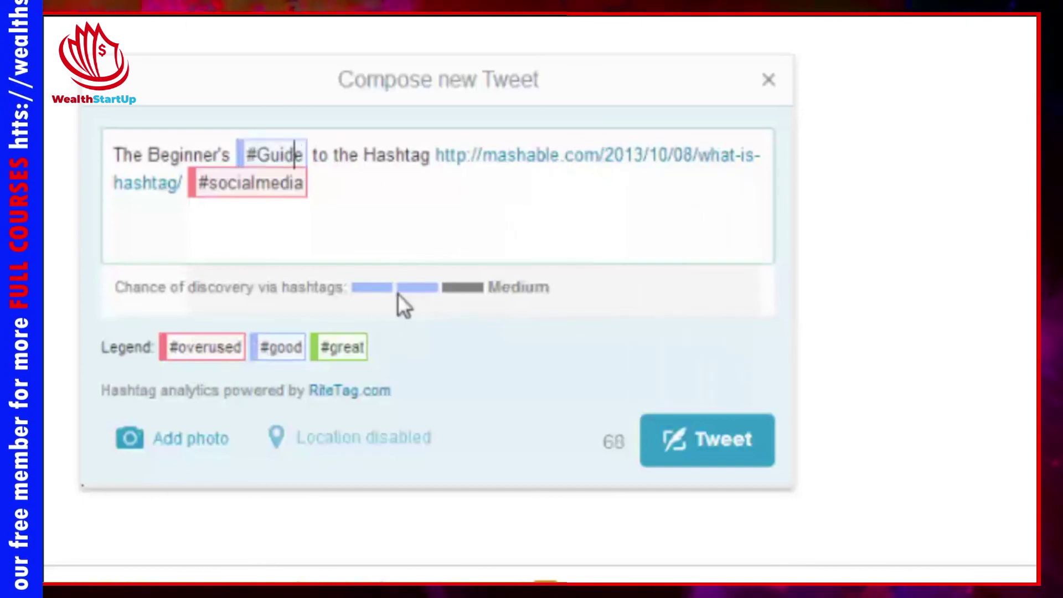
pyautogui.click(368, 158)
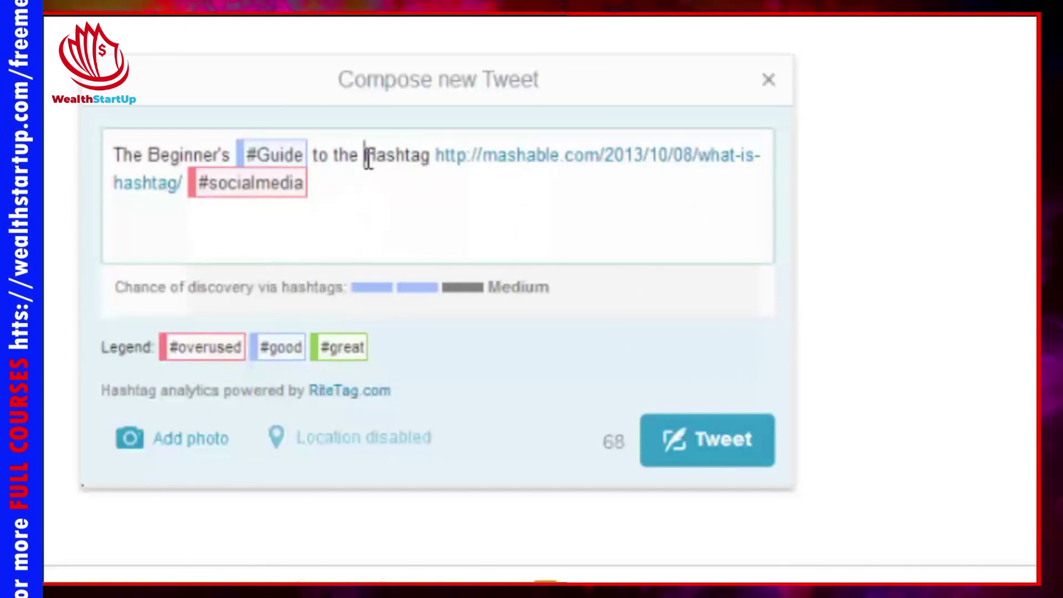
pyautogui.write('#')
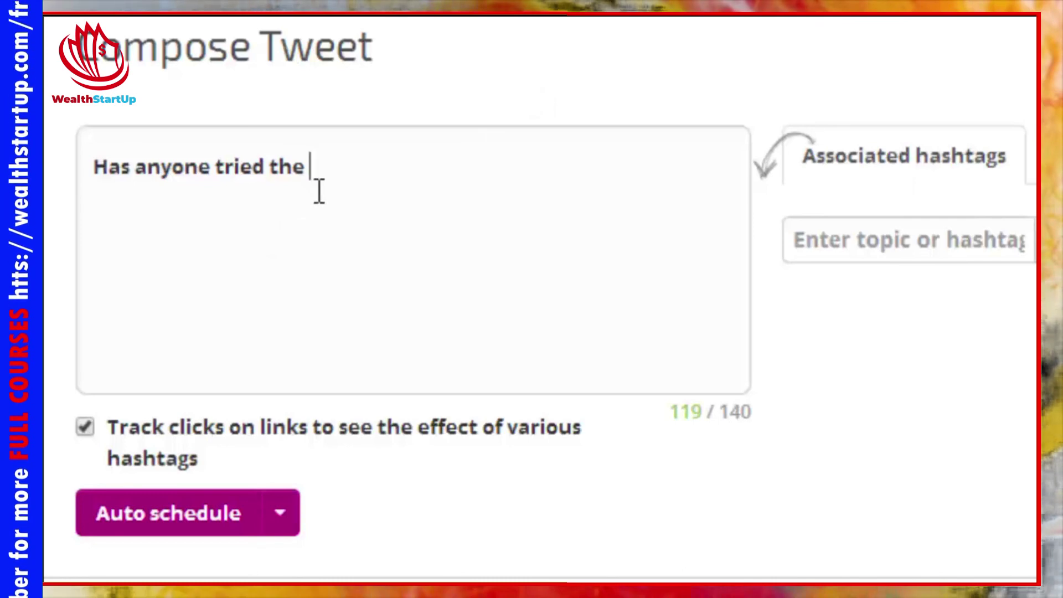
# Continue the RiteTag draft tweet "Has anyone tried the" with "#GardenSalad at the #OliveGarden"
pyautogui.write('Gar')
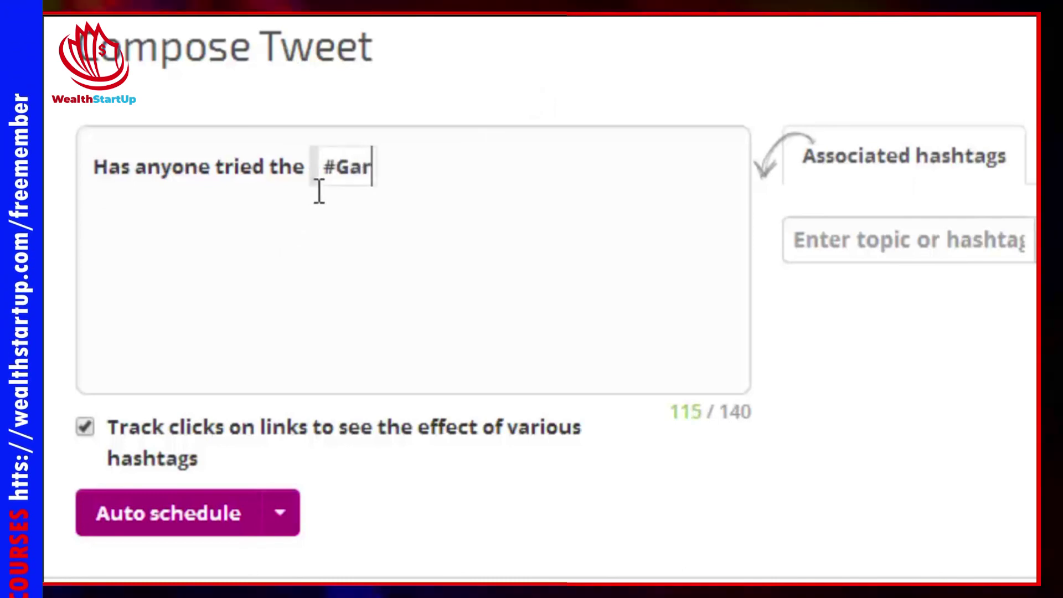
pyautogui.write('denSalad')
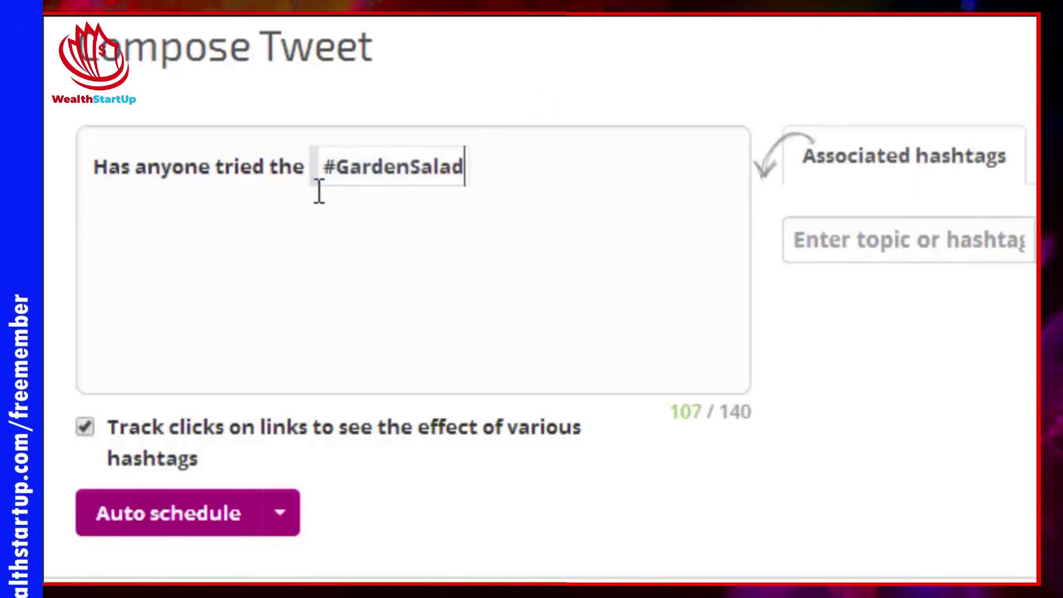
pyautogui.write(' at the ')
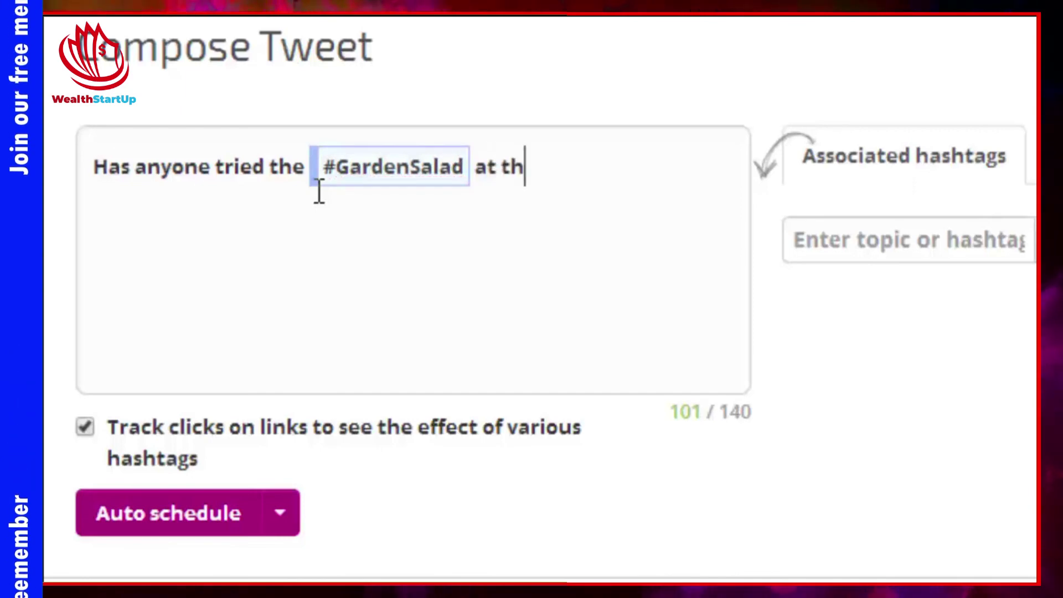
pyautogui.write('#O')
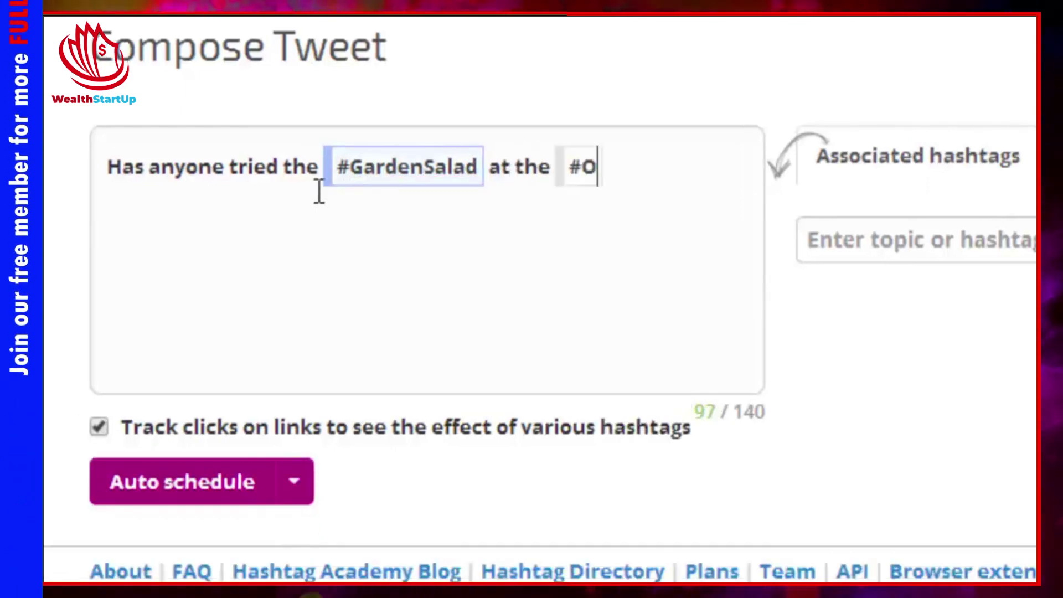
pyautogui.write('liveGarden')
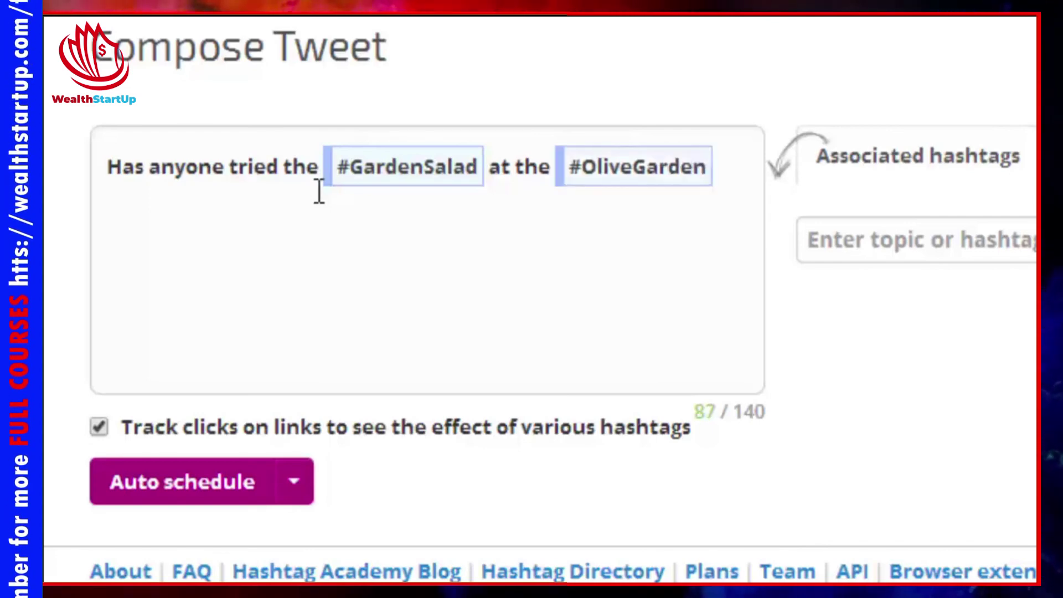
# Try extending the draft's #OliveGarden hashtag to #OliveGardenAtlanta, and remove the added "Atlanta" again
pyautogui.write('Atlanta')
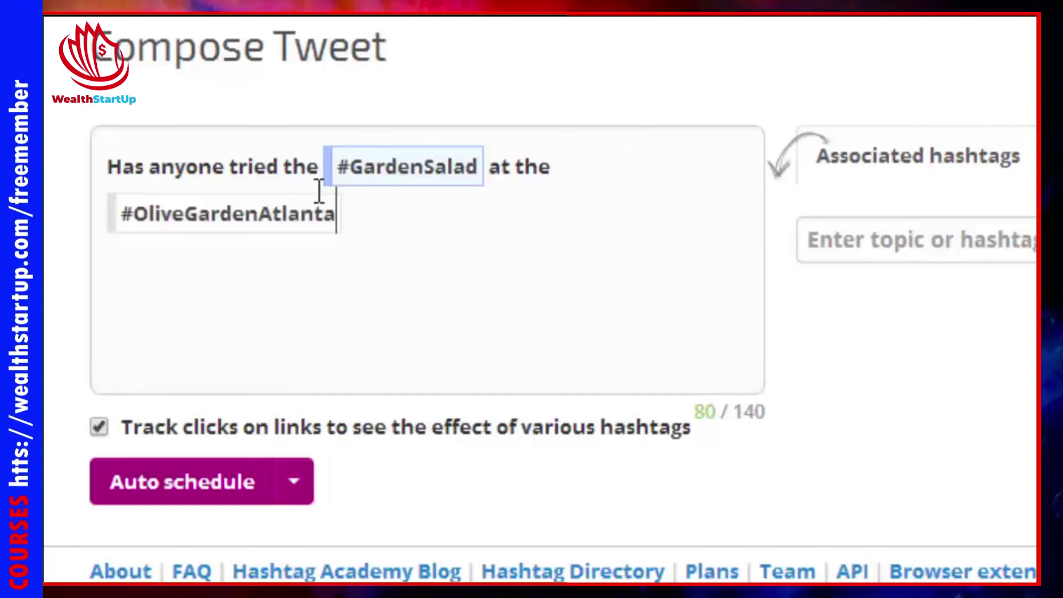
pyautogui.press('BackSpace')
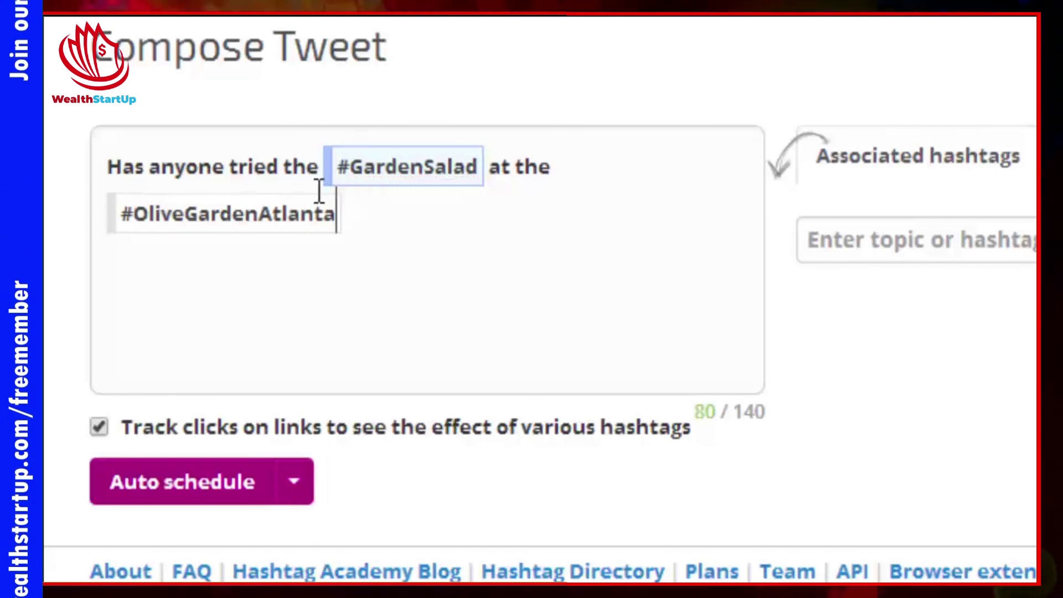
pyautogui.press('BackSpace')
pyautogui.press('BackSpace')
pyautogui.press('BackSpace')
pyautogui.press('BackSpace')
pyautogui.press('BackSpace')
pyautogui.press('BackSpace')
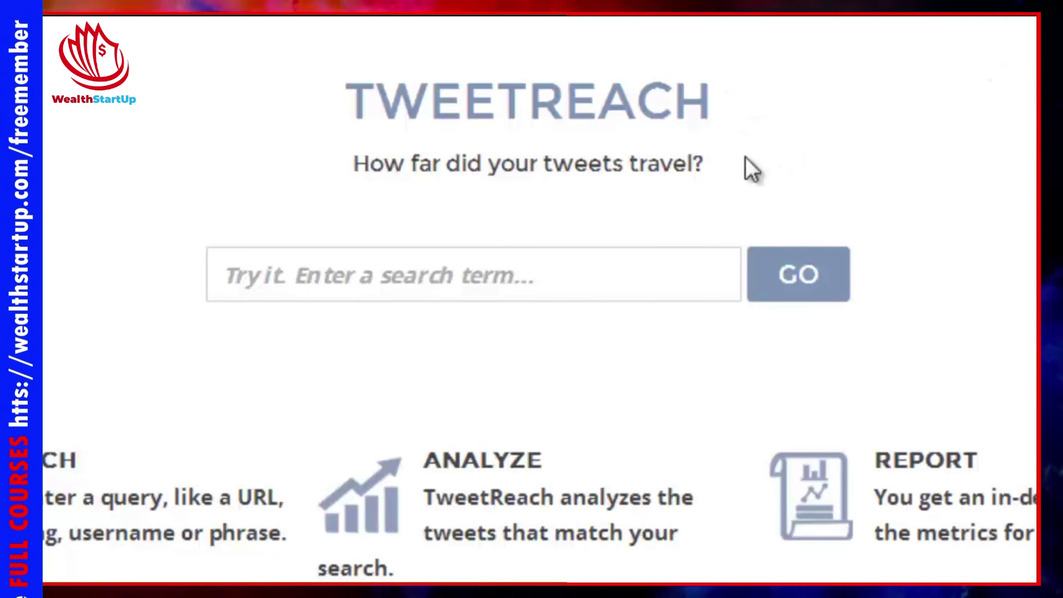
# Run a TweetReach search for #doggycake and examine the snapshot's estimated reach, exposure and activity charts
pyautogui.click(344, 291)
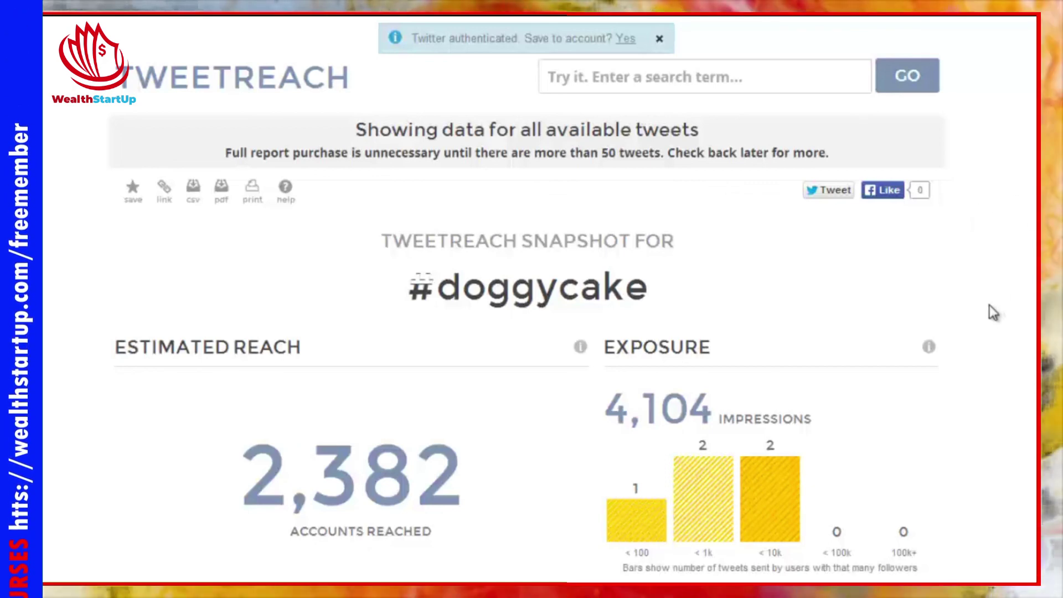
pyautogui.scroll(-5, 989, 304)
pyautogui.scroll(-3, 987, 303)
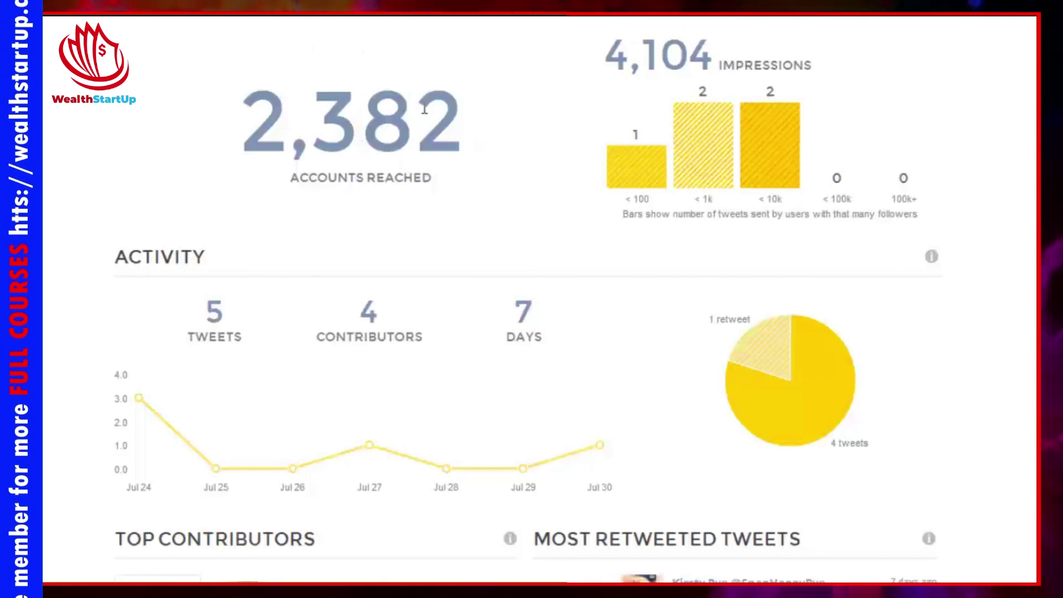
pyautogui.scroll(3, 450, 164)
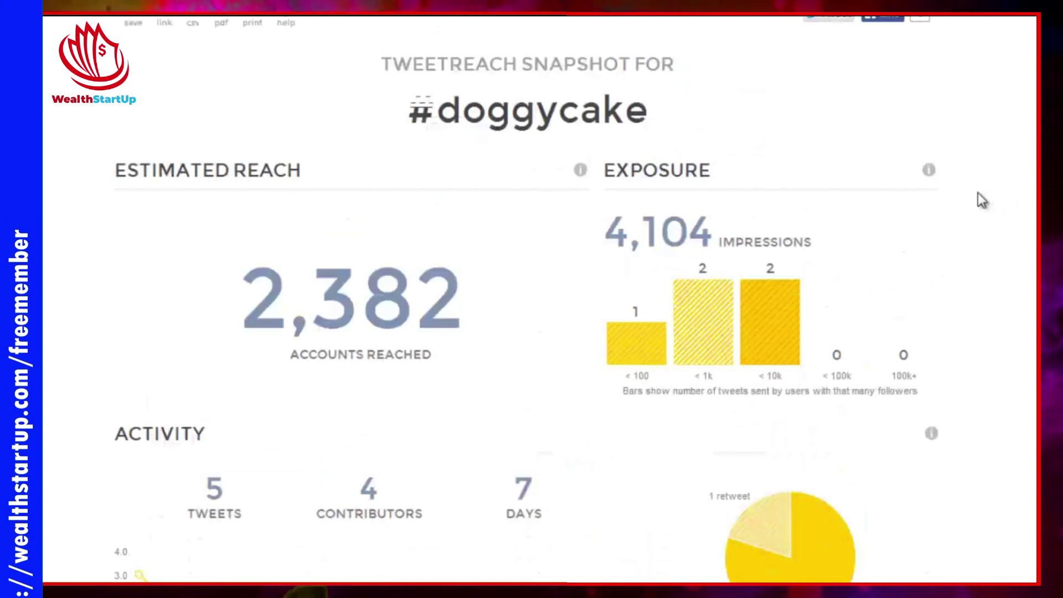
pyautogui.scroll(-3, 978, 193)
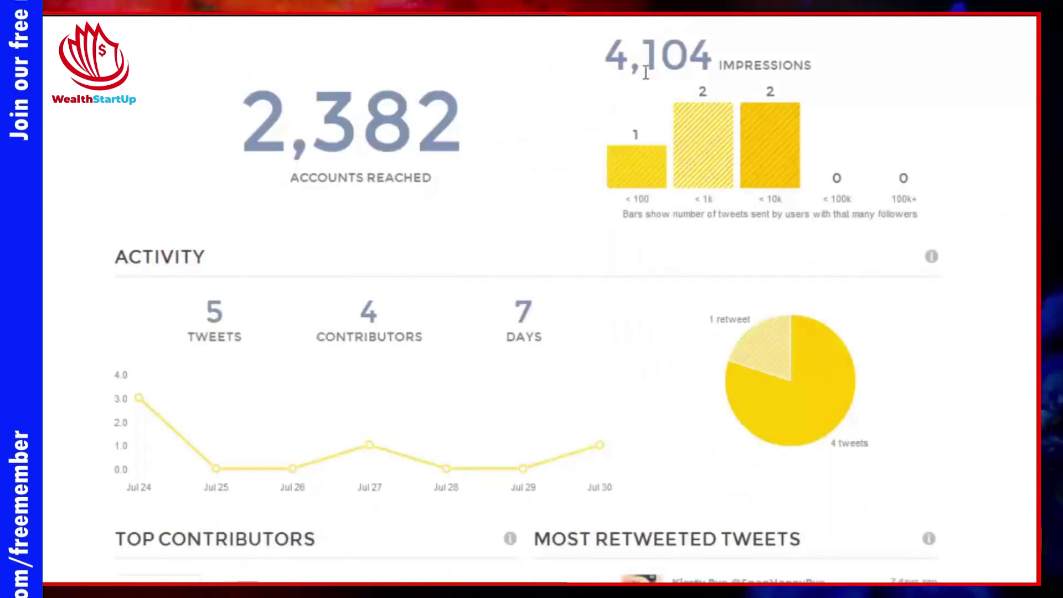
pyautogui.scroll(-4, 869, 227)
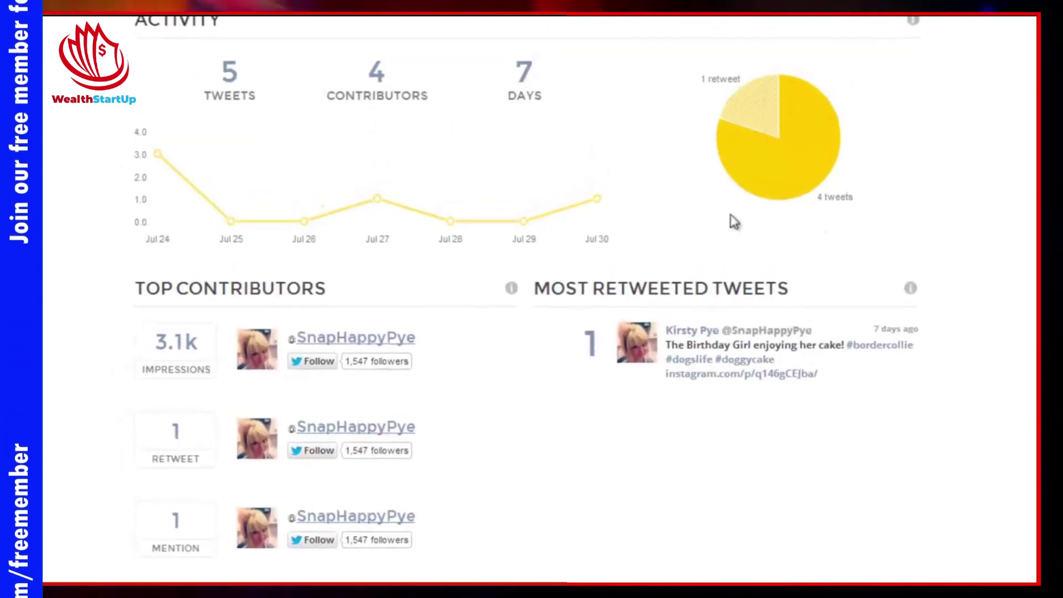
# Examine the #doggycake report's top contributors, most retweeted tweets, contributors table and the hashtags used in the tweets timeline
pyautogui.scroll(-5, 521, 288)
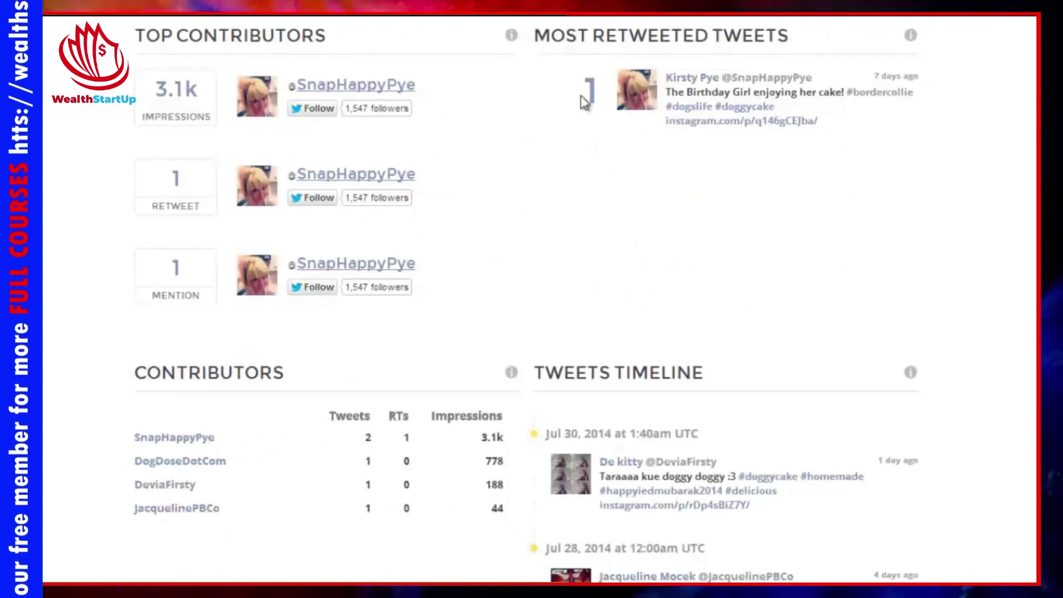
pyautogui.scroll(-5, 838, 250)
pyautogui.scroll(-2, 842, 257)
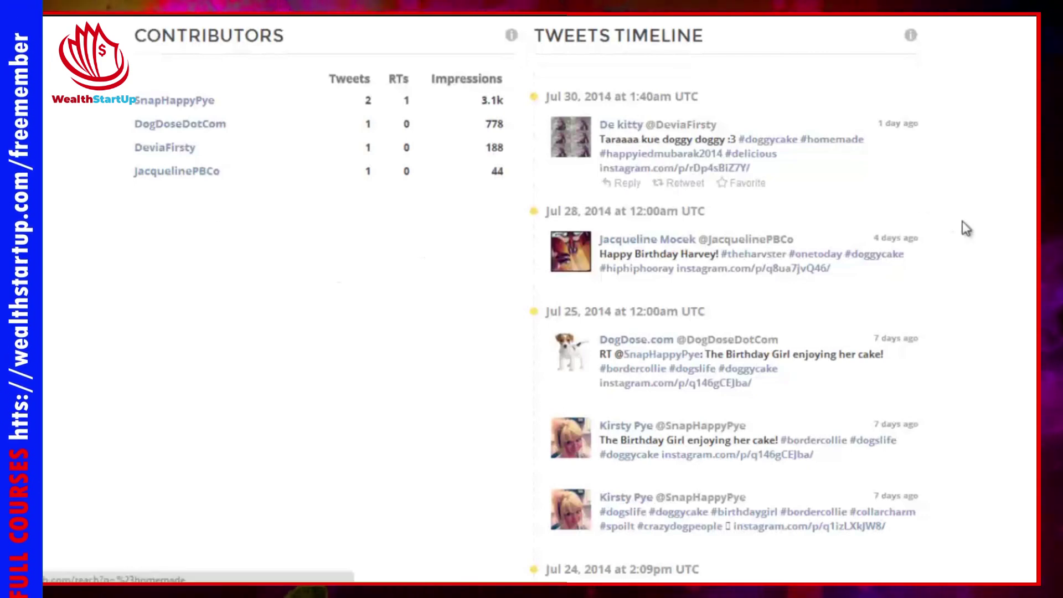
pyautogui.scroll(-2, 980, 248)
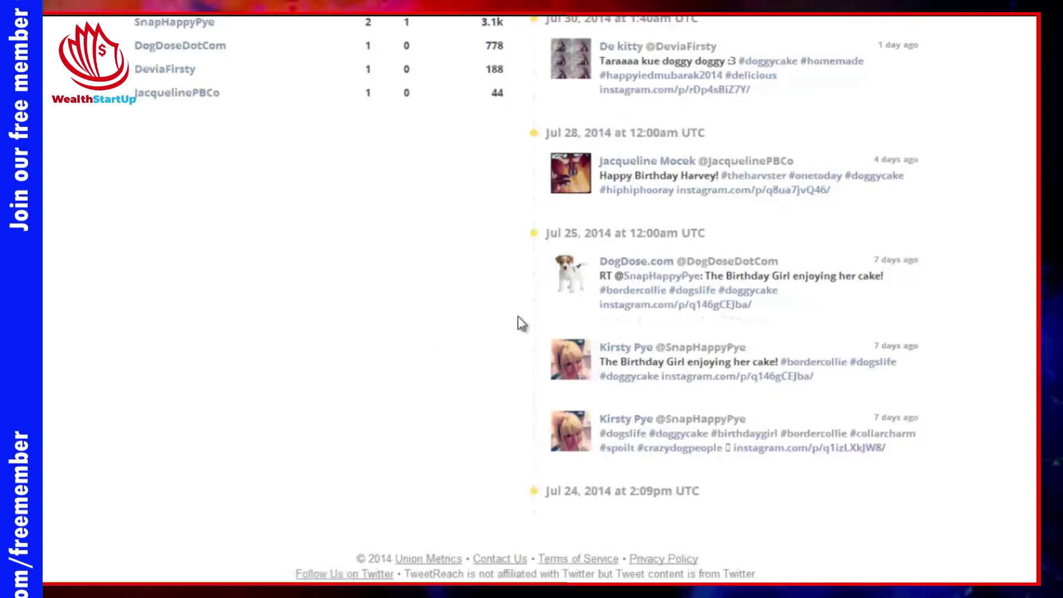
pyautogui.scroll(2, 517, 318)
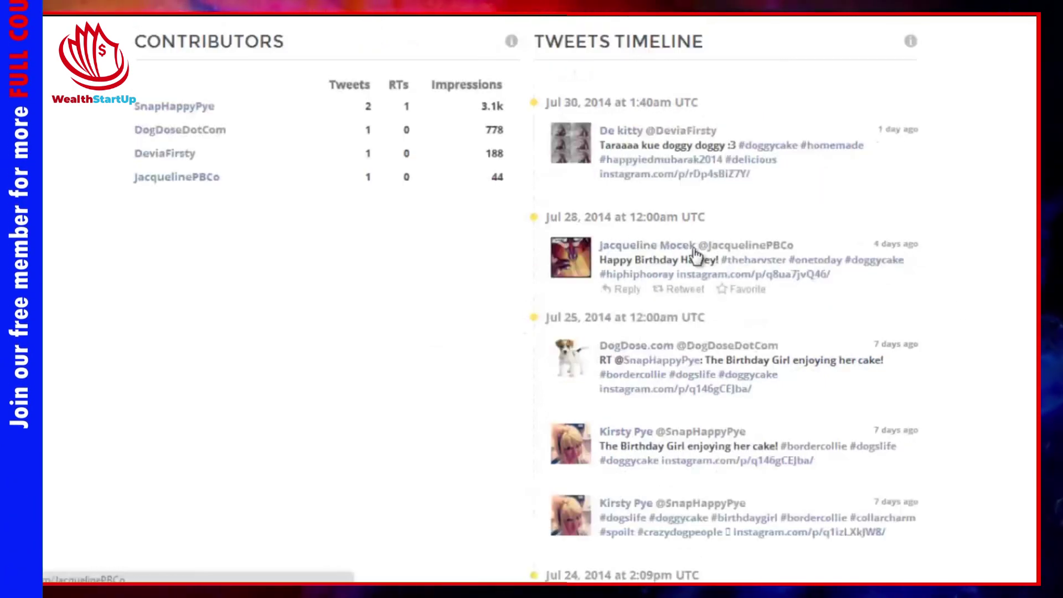
pyautogui.scroll(-2, 964, 313)
pyautogui.scroll(15, 963, 310)
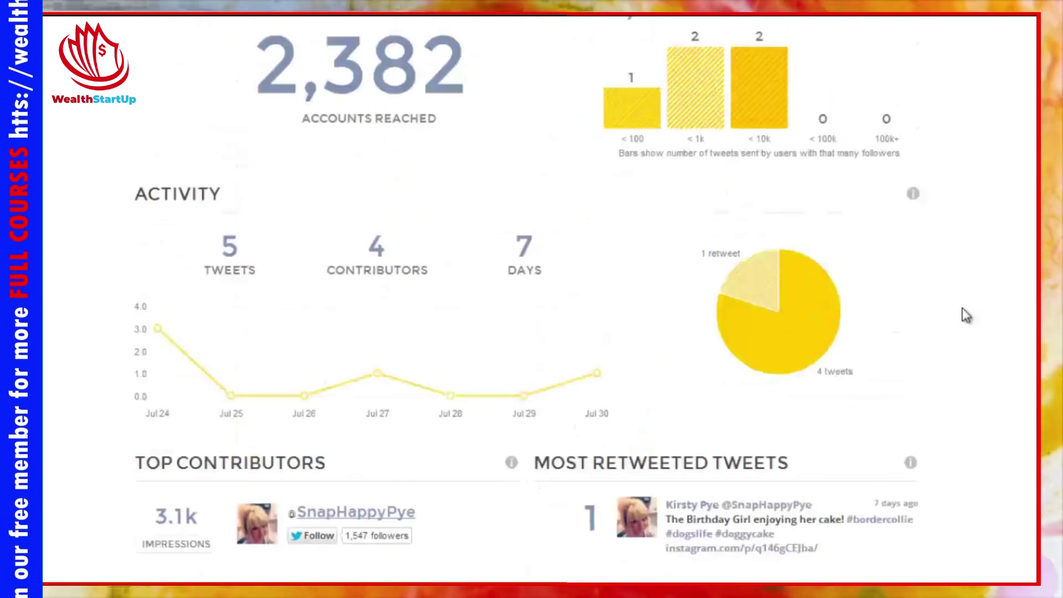
# Review the #doggycake snapshot again from its reach and exposure figures down to the contributors table, highlighting the Contributors heading
pyautogui.scroll(-2, 922, 161)
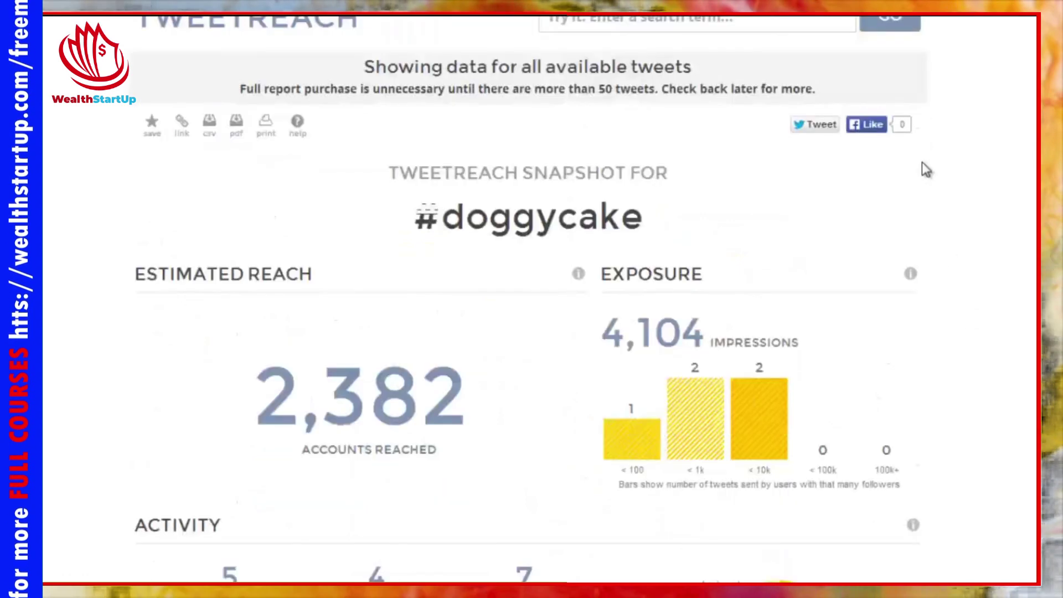
pyautogui.scroll(1, 944, 68)
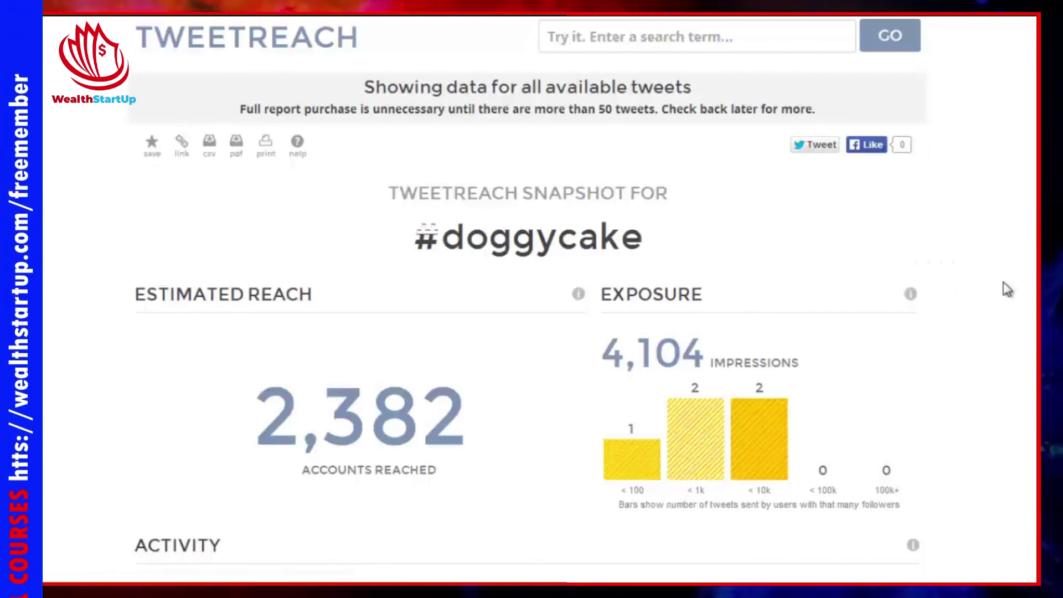
pyautogui.scroll(-15, 1007, 289)
pyautogui.scroll(5, 372, 95)
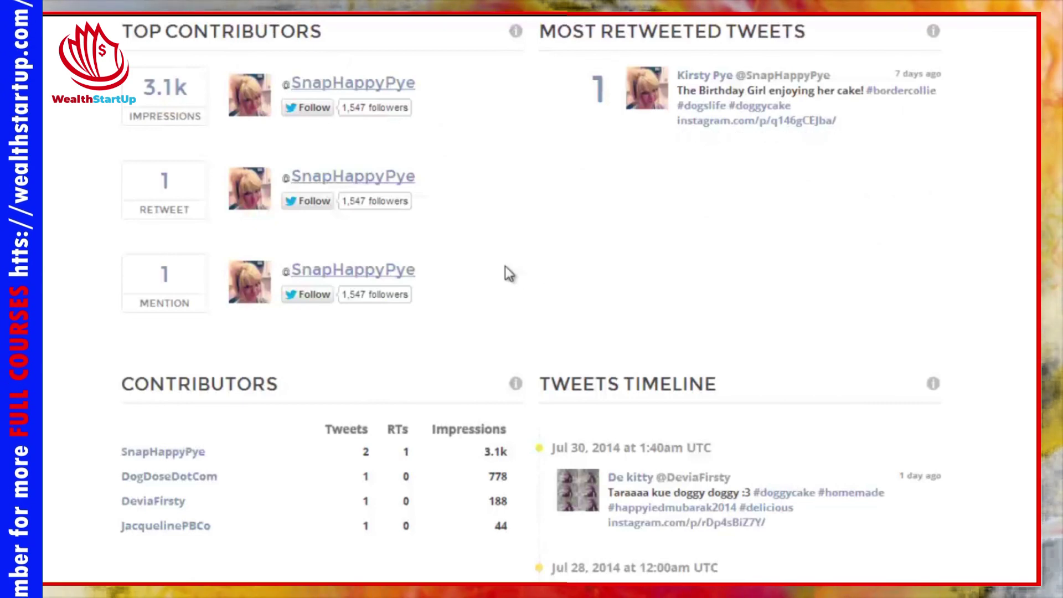
pyautogui.scroll(-2, 506, 272)
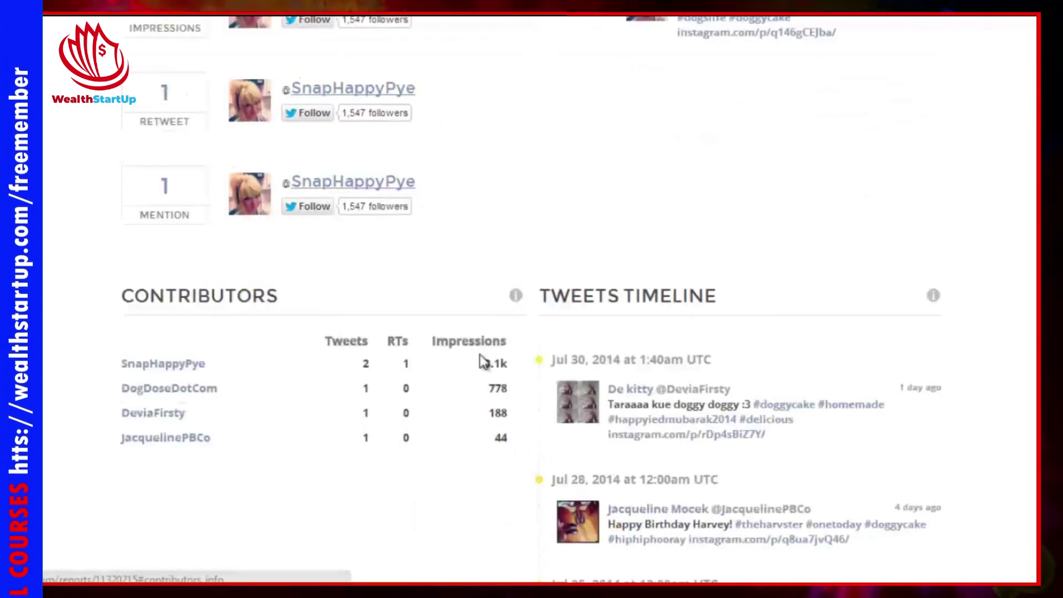
pyautogui.moveTo(135, 299); pyautogui.dragTo(282, 300)
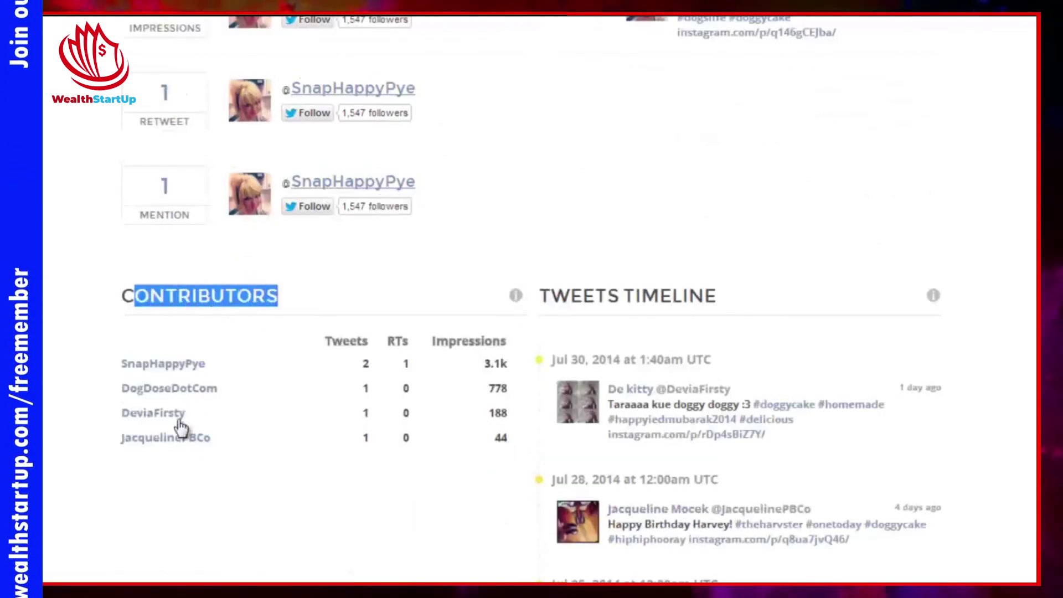